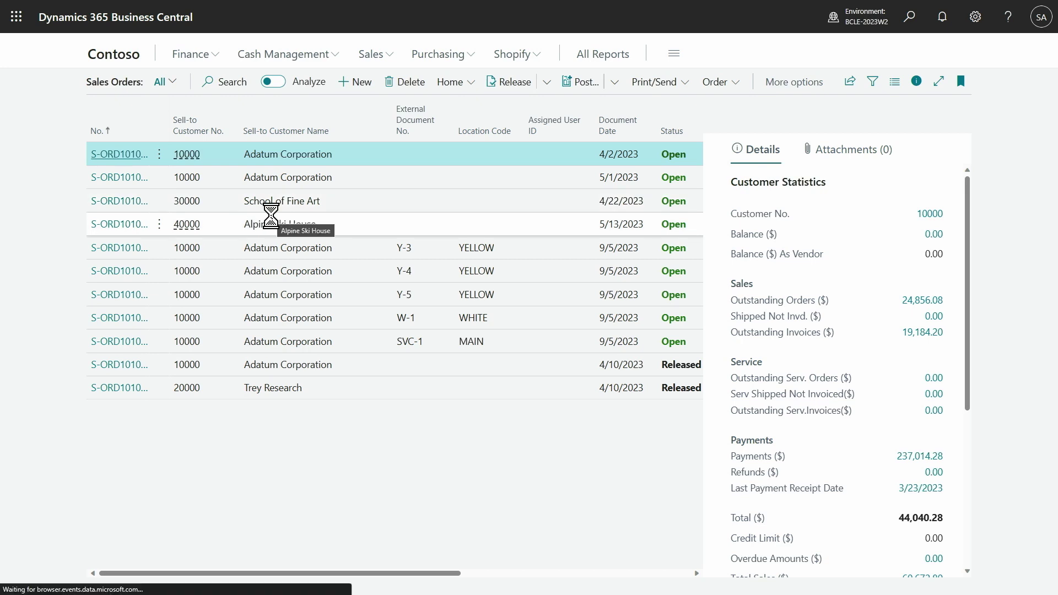
Enter customer 10000 and add a line for item 1000 OldWay, quantity 1
{"action": "type", "text": "10000"}
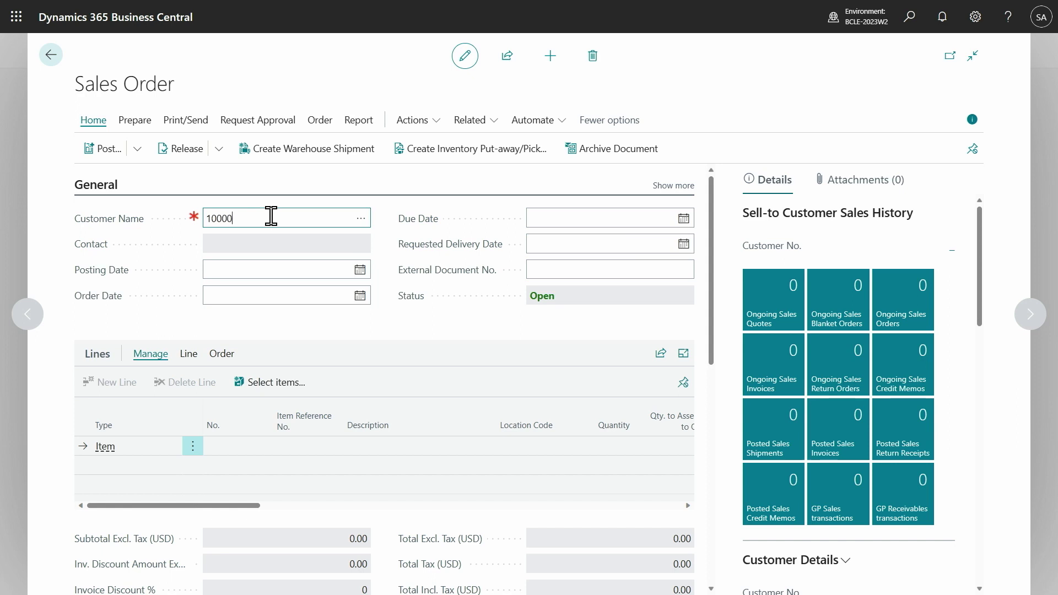
{"action": "key", "text": "Tab"}
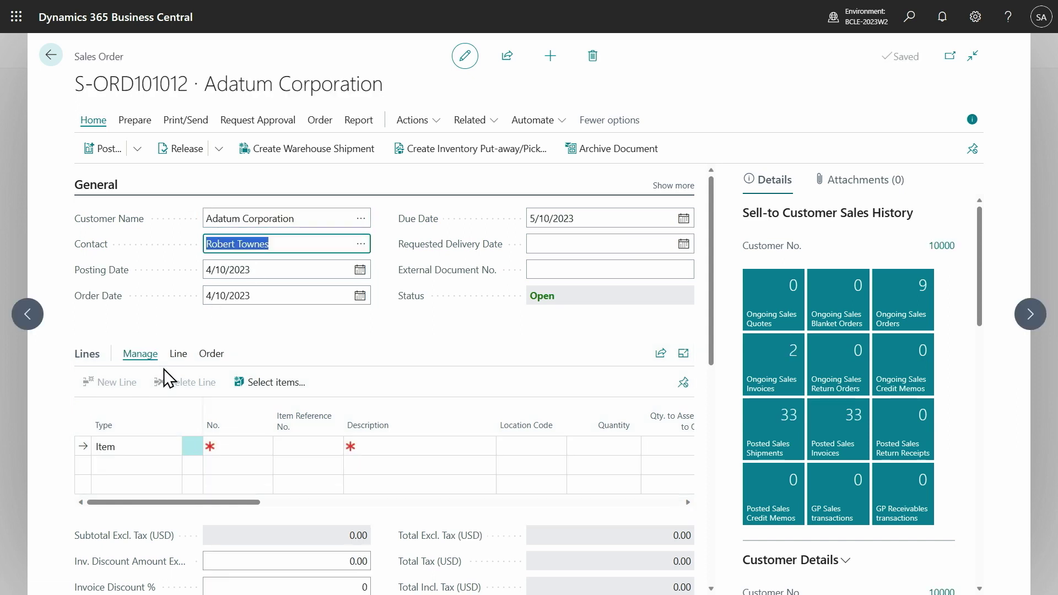
{"action": "left_click", "coordinate": [249, 453]}
{"action": "left_click", "coordinate": [262, 448]}
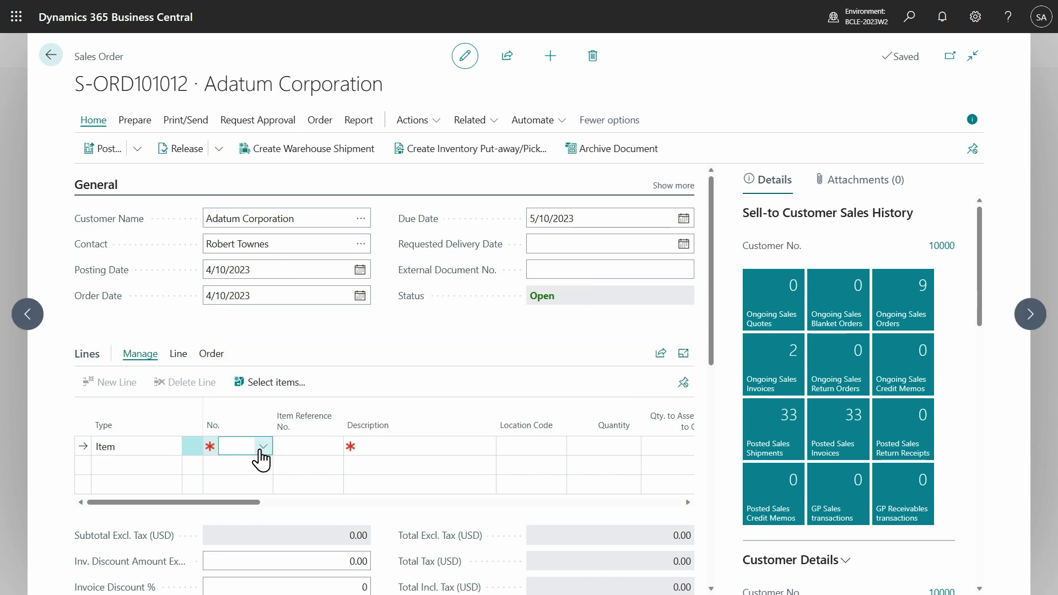
{"action": "left_click", "coordinate": [262, 447]}
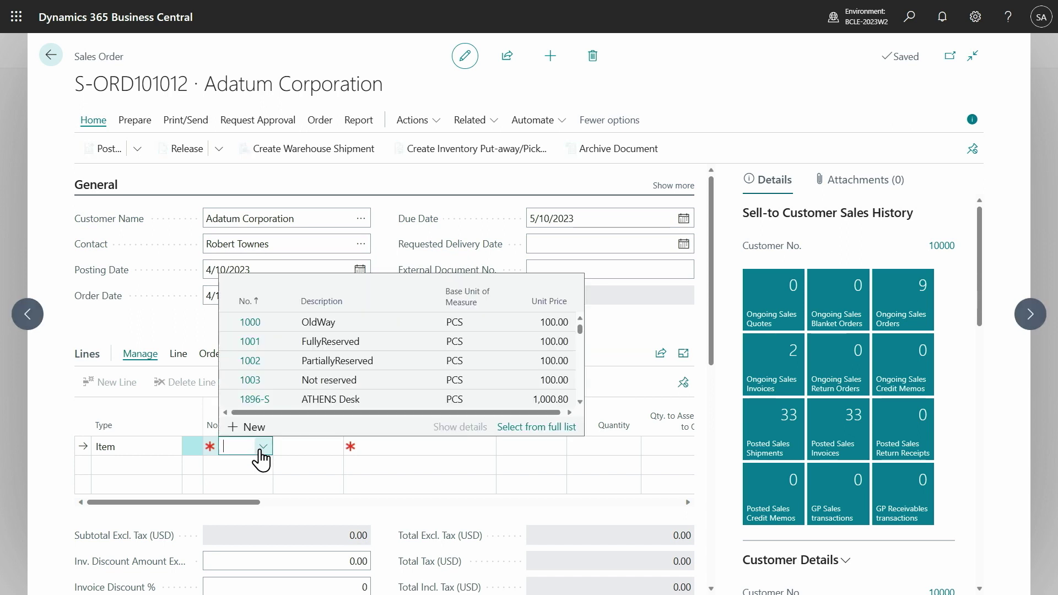
{"action": "left_click", "coordinate": [253, 326]}
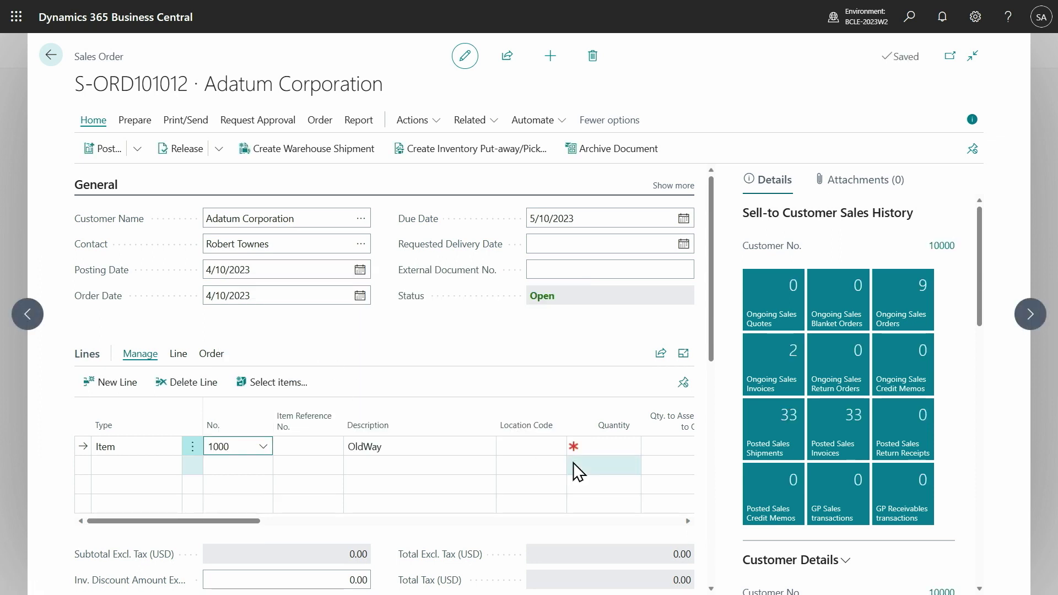
{"action": "left_click", "coordinate": [593, 447]}
{"action": "type", "text": "1"}
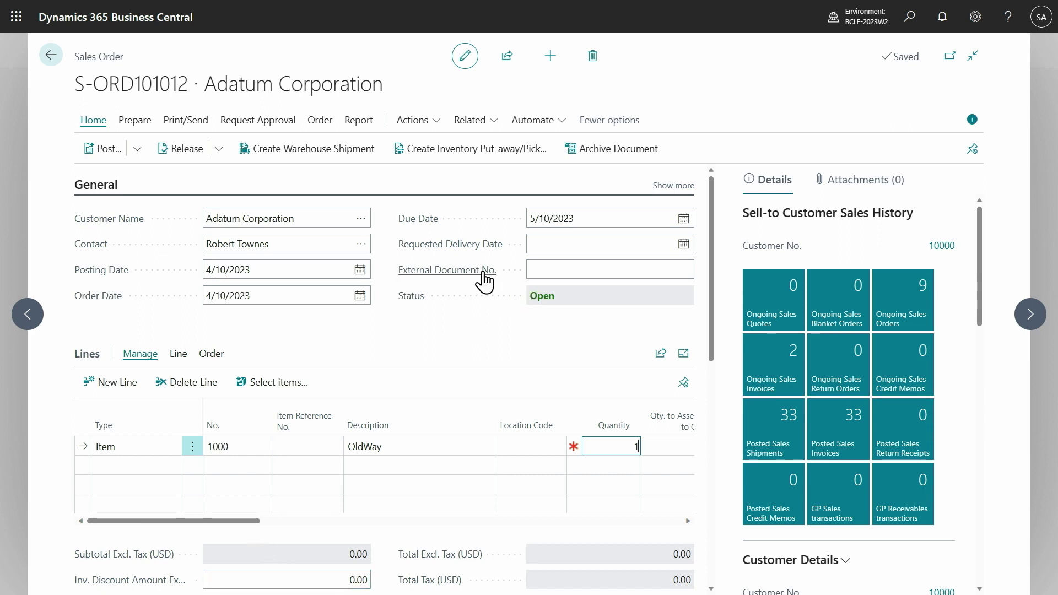
{"action": "left_click", "coordinate": [478, 254]}
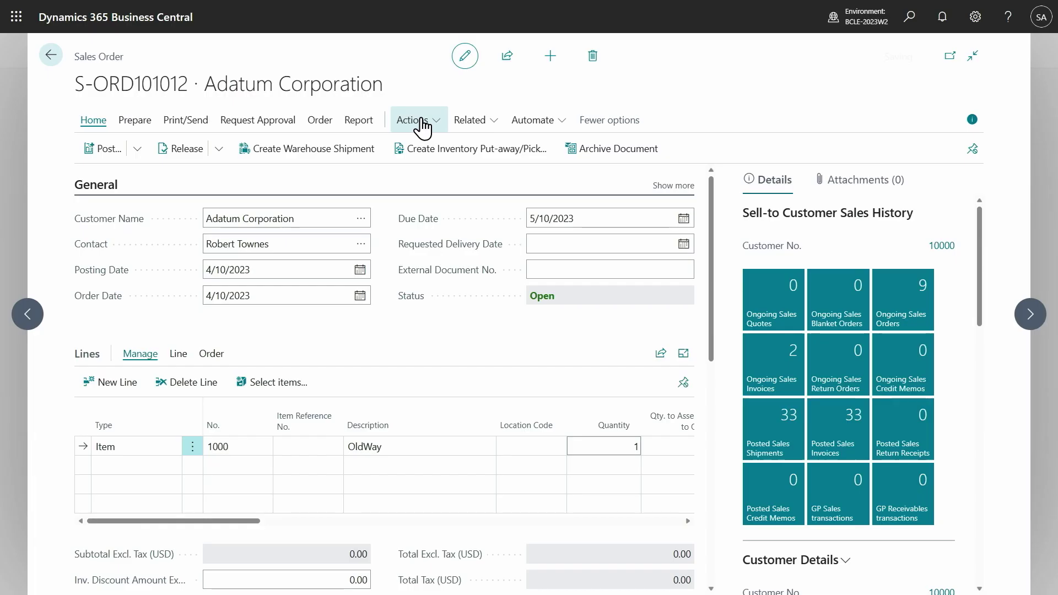
Use Order Promising with Capable-to-Promise and accept the 4/26/2023 shipment date
{"action": "left_click", "coordinate": [414, 121]}
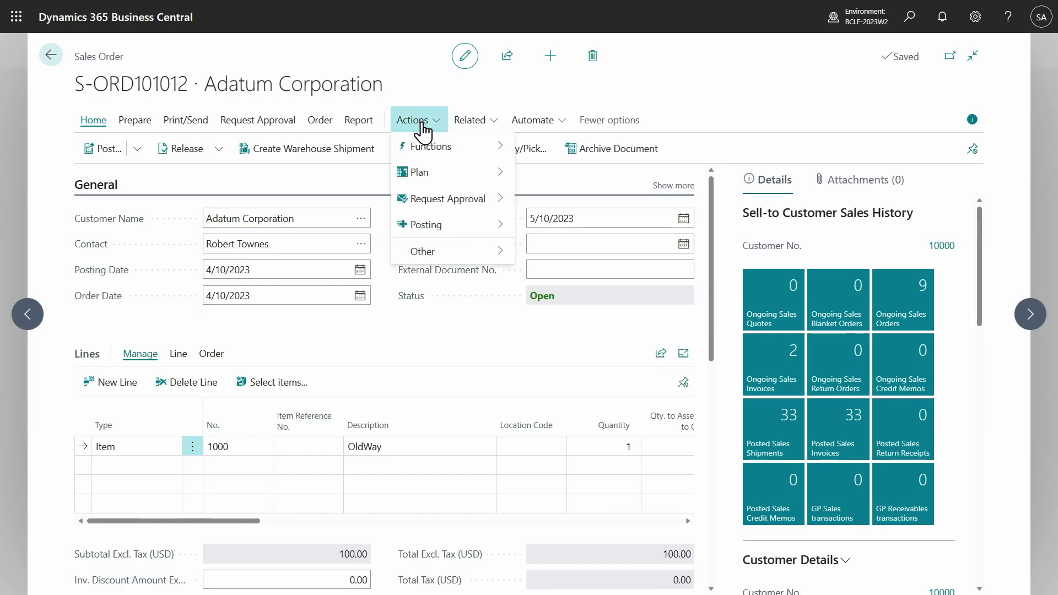
{"action": "mouse_move", "coordinate": [421, 172]}
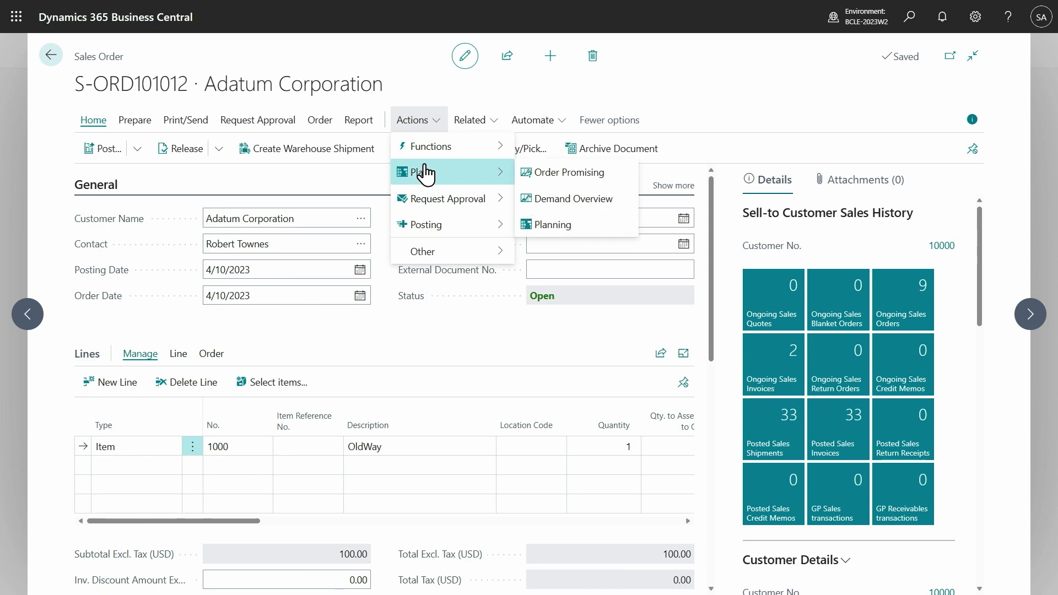
{"action": "left_click", "coordinate": [561, 173]}
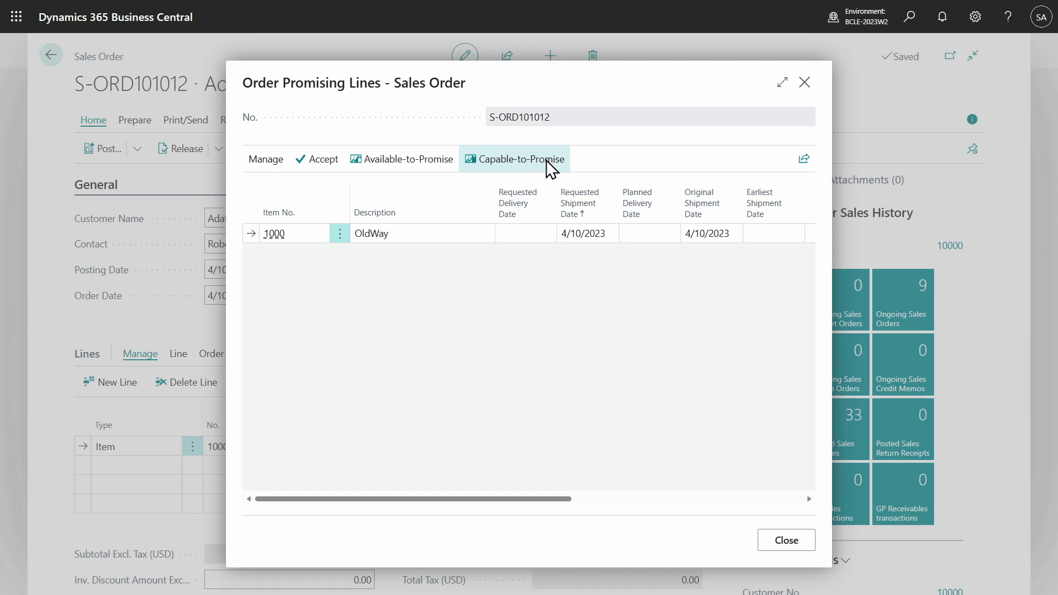
{"action": "left_click", "coordinate": [547, 161]}
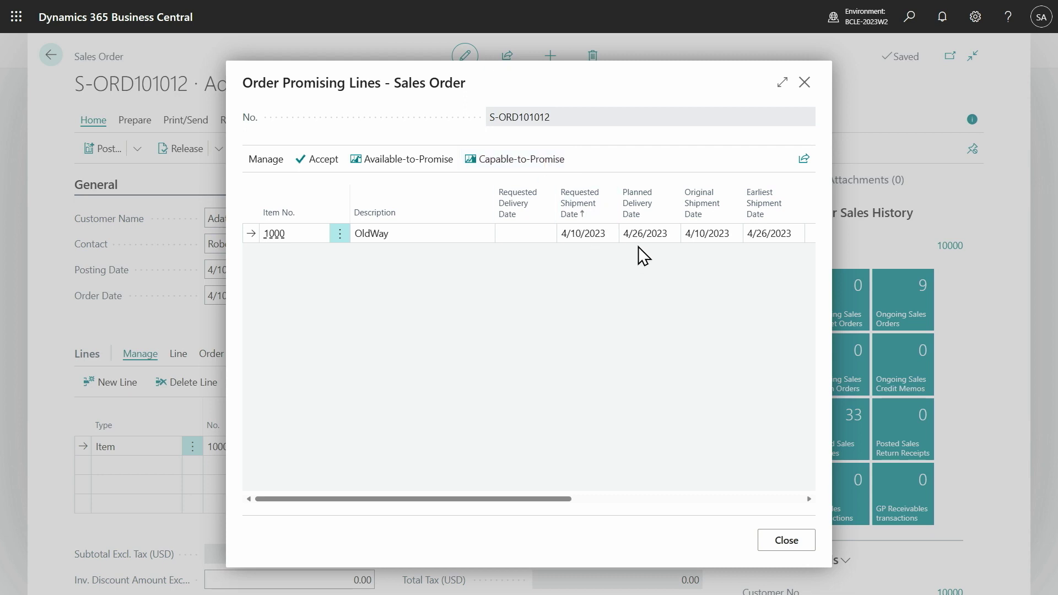
{"action": "left_click", "coordinate": [312, 169]}
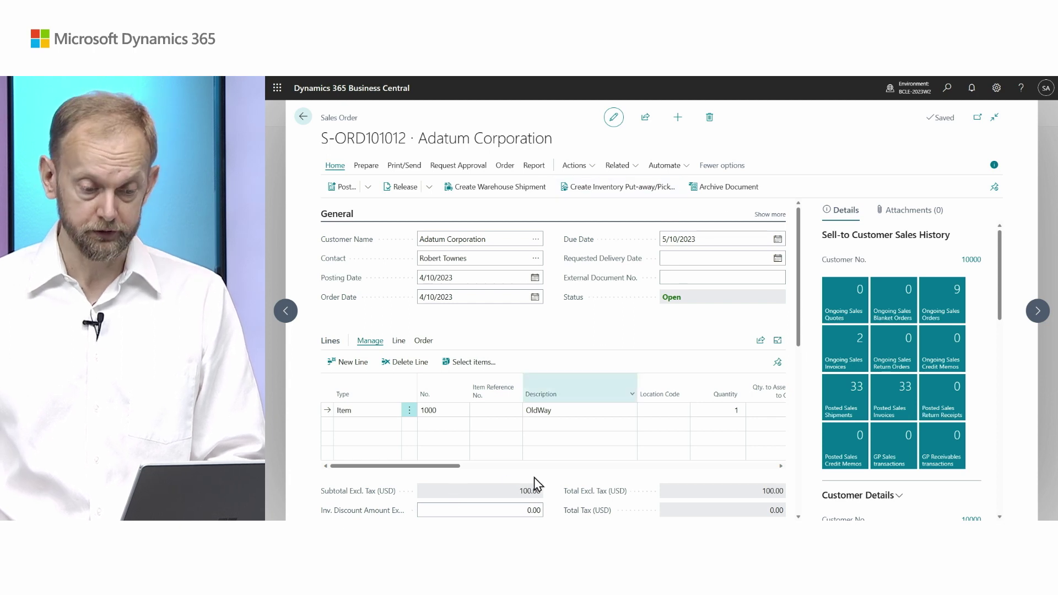
{"action": "left_click_drag", "start_coordinate": [432, 466], "coordinate": [507, 481]}
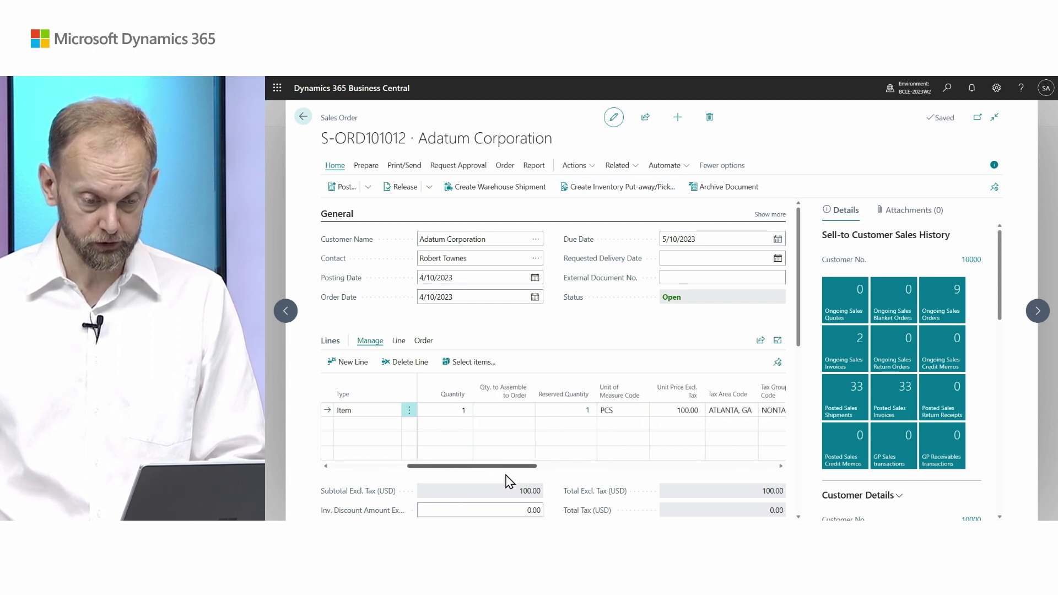
{"action": "left_click", "coordinate": [588, 411]}
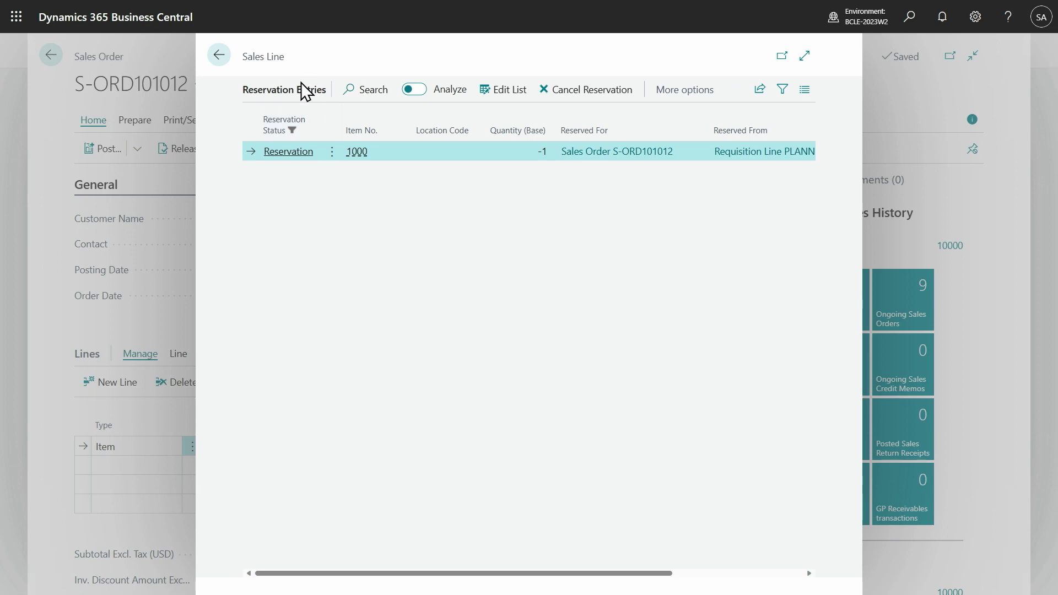
{"action": "left_click", "coordinate": [228, 57]}
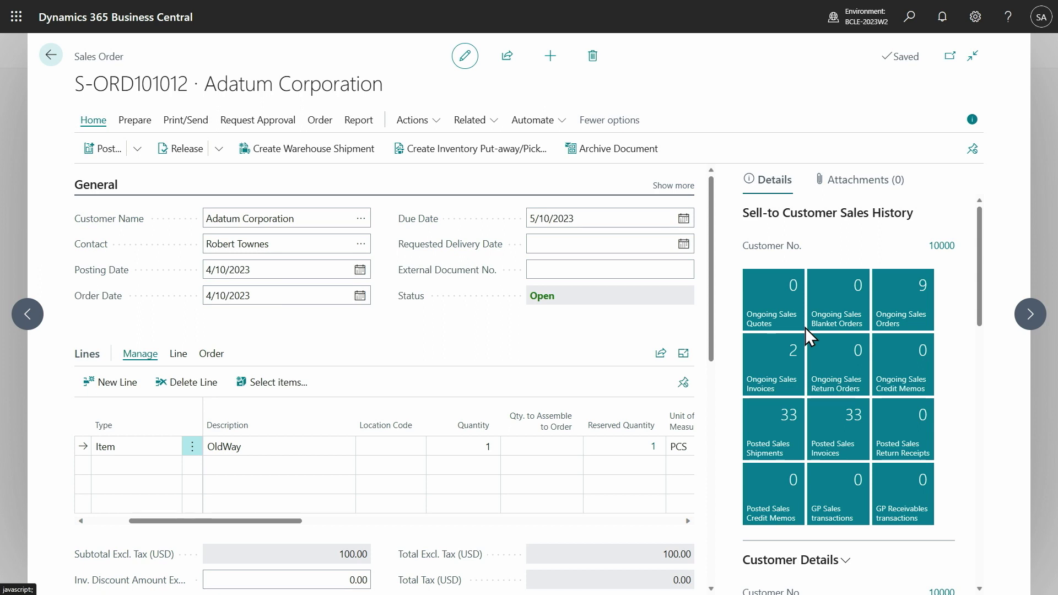
{"action": "scroll", "coordinate": [829, 307], "scroll_direction": "down", "scroll_amount": 5}
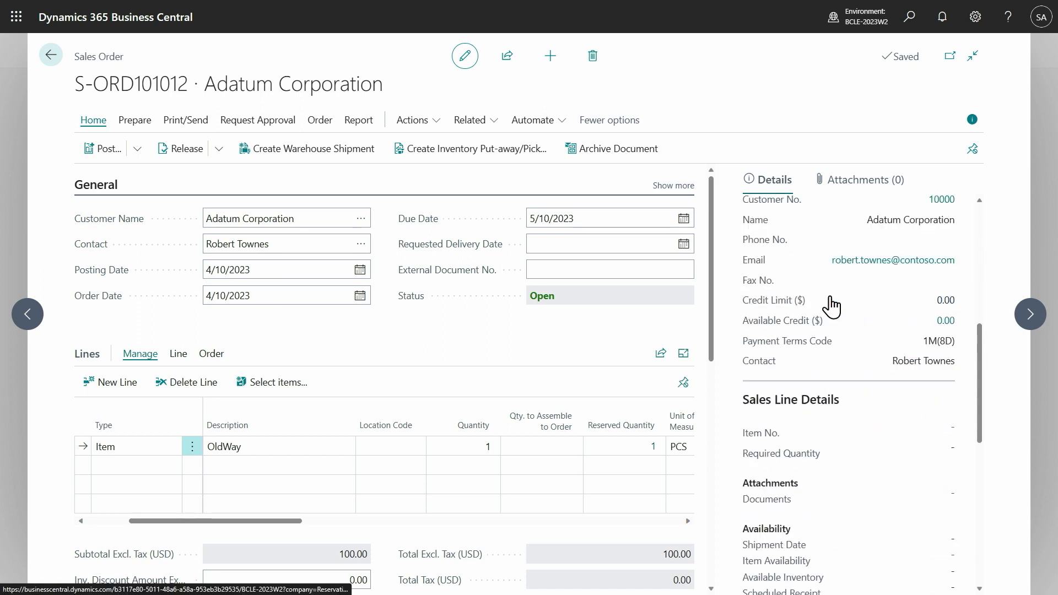
{"action": "scroll", "coordinate": [830, 307], "scroll_direction": "down", "scroll_amount": 2}
{"action": "scroll", "coordinate": [830, 306], "scroll_direction": "down", "scroll_amount": 1}
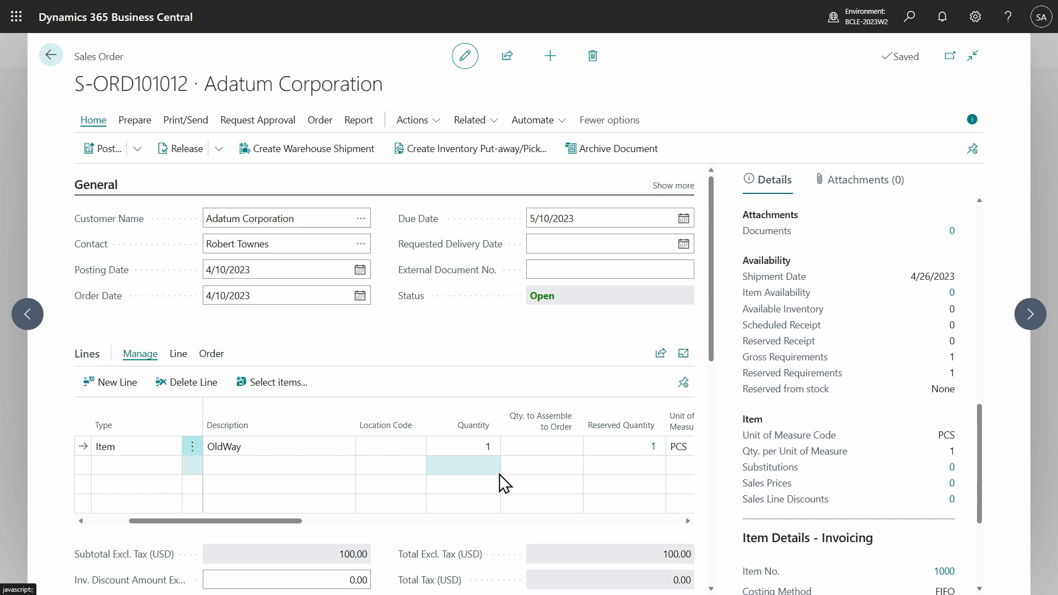
{"action": "left_click", "coordinate": [321, 120]}
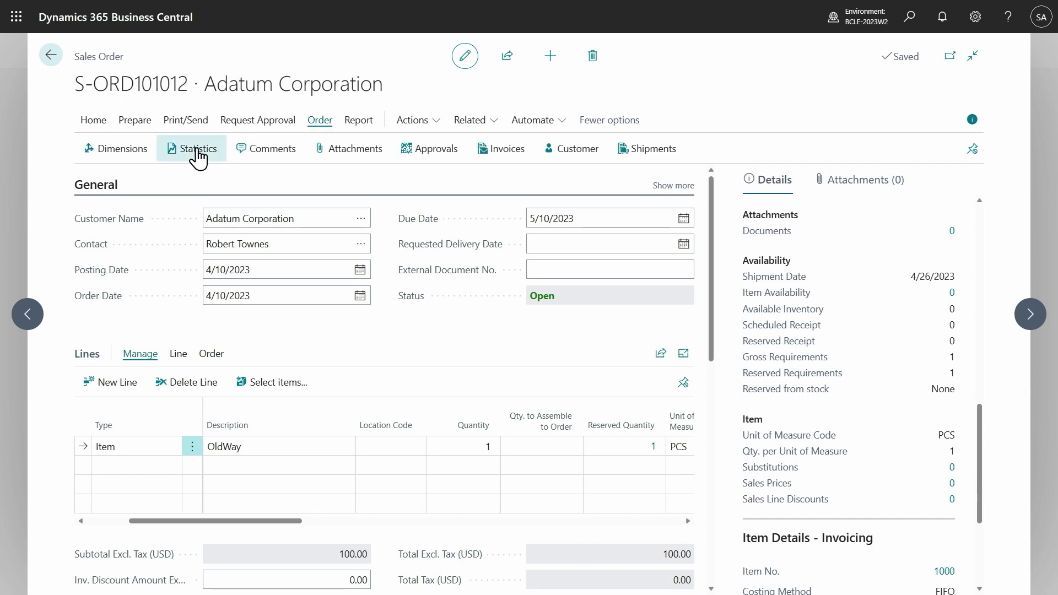
{"action": "scroll", "coordinate": [414, 231], "scroll_direction": "down", "scroll_amount": 3}
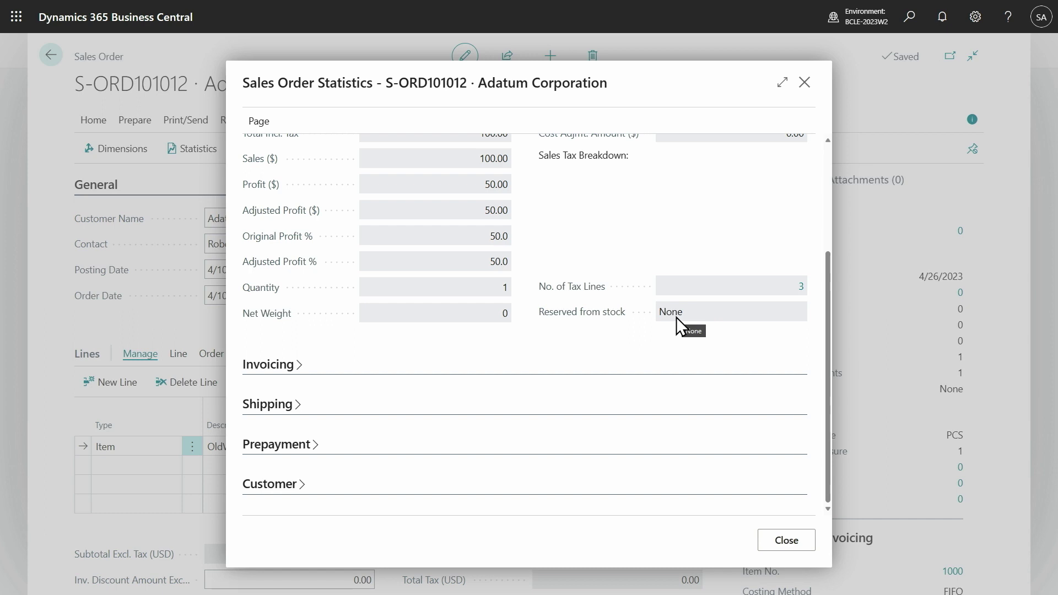
{"action": "left_click", "coordinate": [805, 84]}
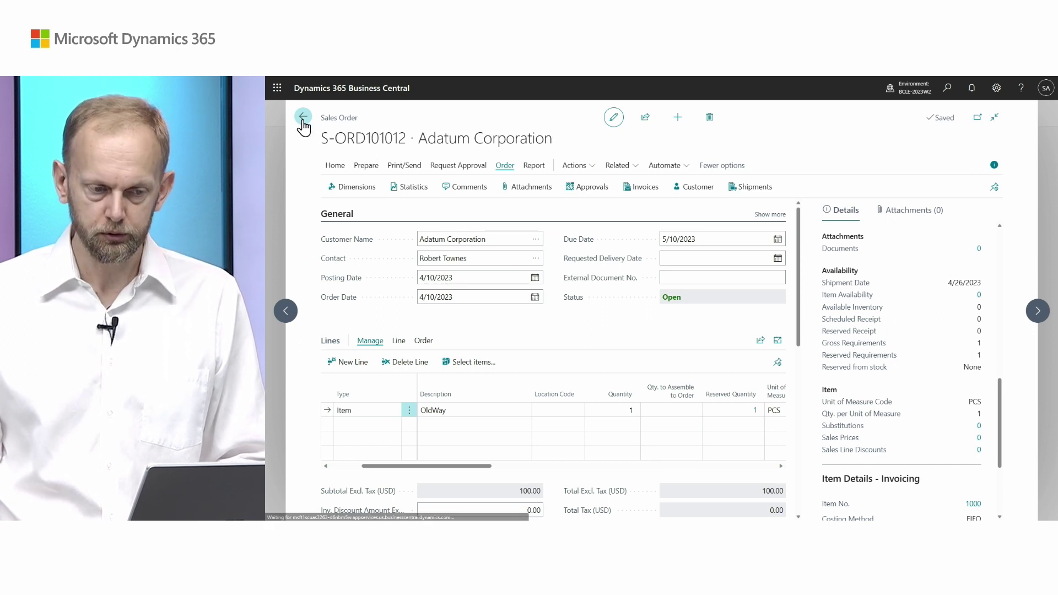
From the Role Center, open the Reservation Worksheet and get all demand lines
{"action": "left_click", "coordinate": [302, 117]}
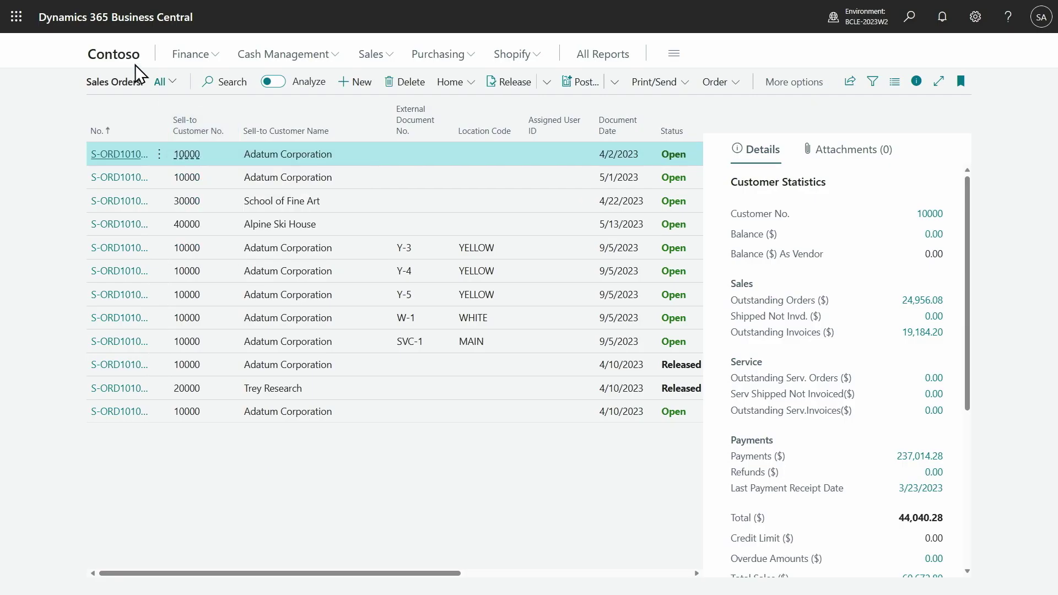
{"action": "left_click", "coordinate": [134, 59]}
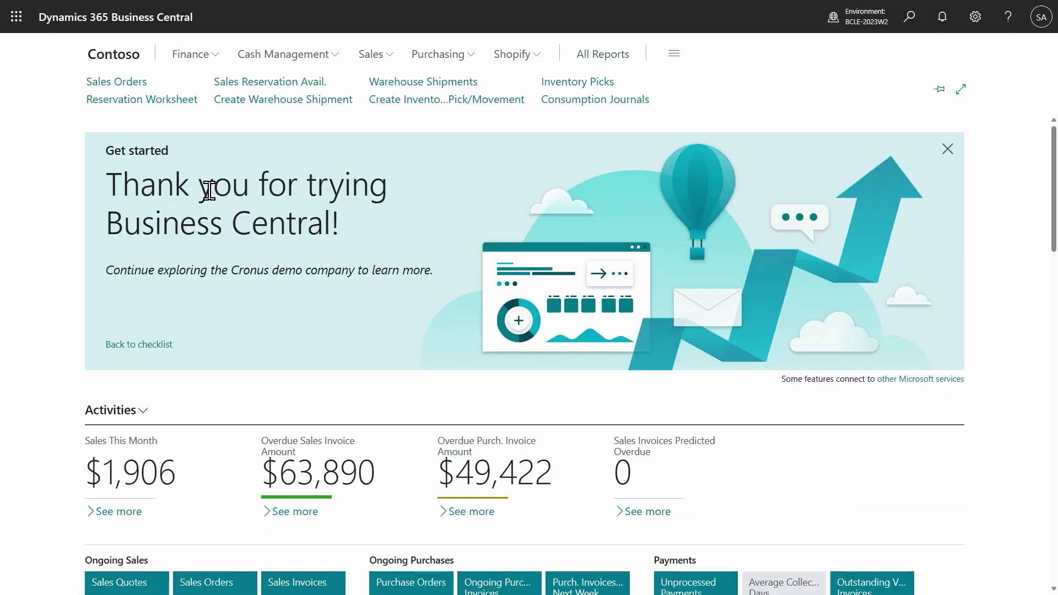
{"action": "left_click", "coordinate": [138, 103]}
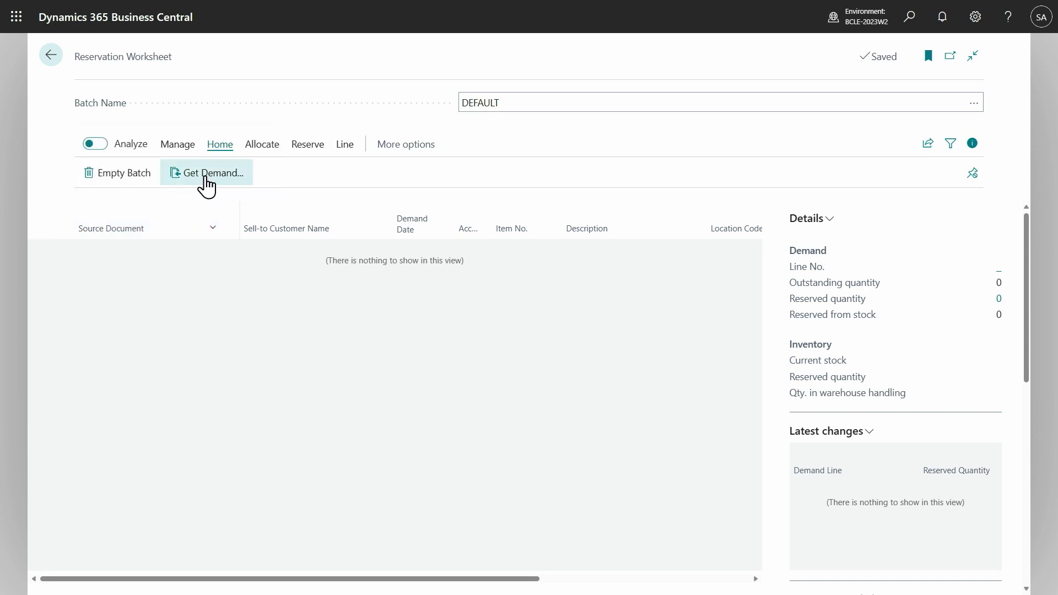
{"action": "left_click", "coordinate": [207, 177]}
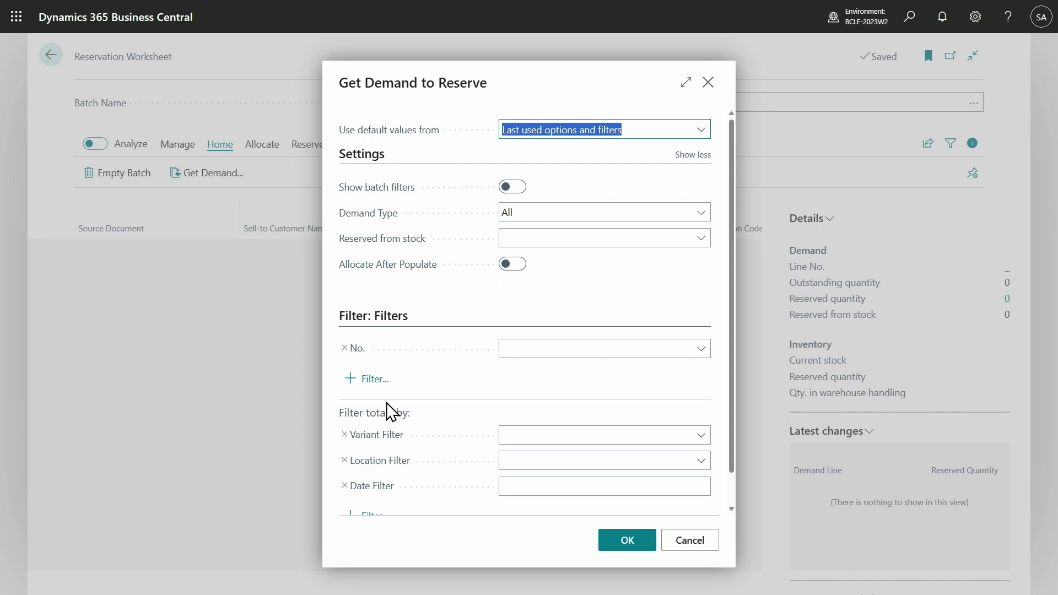
{"action": "left_click", "coordinate": [617, 546]}
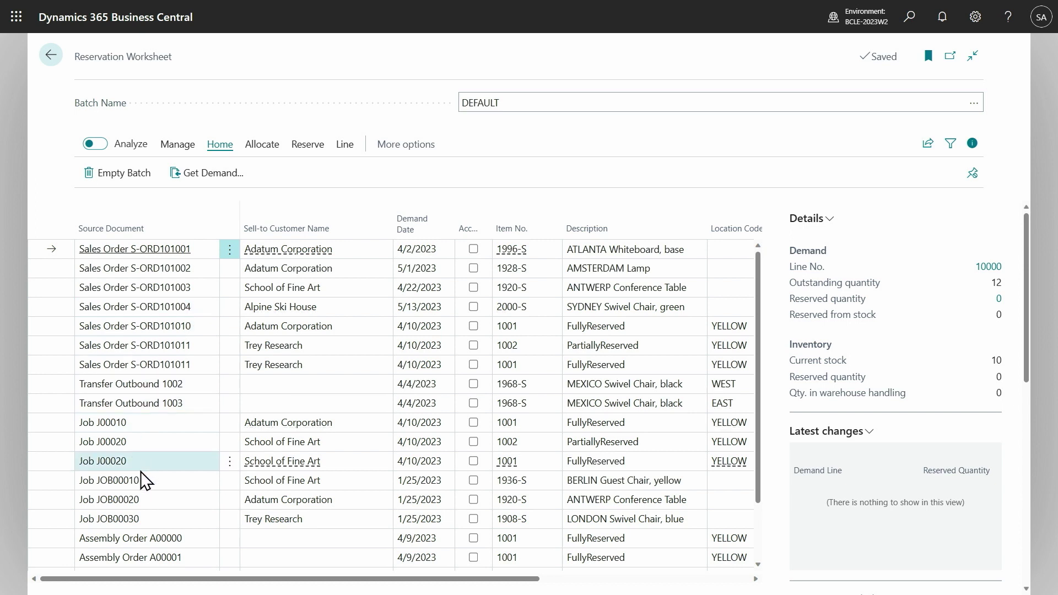
Widen the worksheet columns and compare remaining versus available quantities to reserve
{"action": "scroll", "coordinate": [134, 533], "scroll_direction": "down", "scroll_amount": 2}
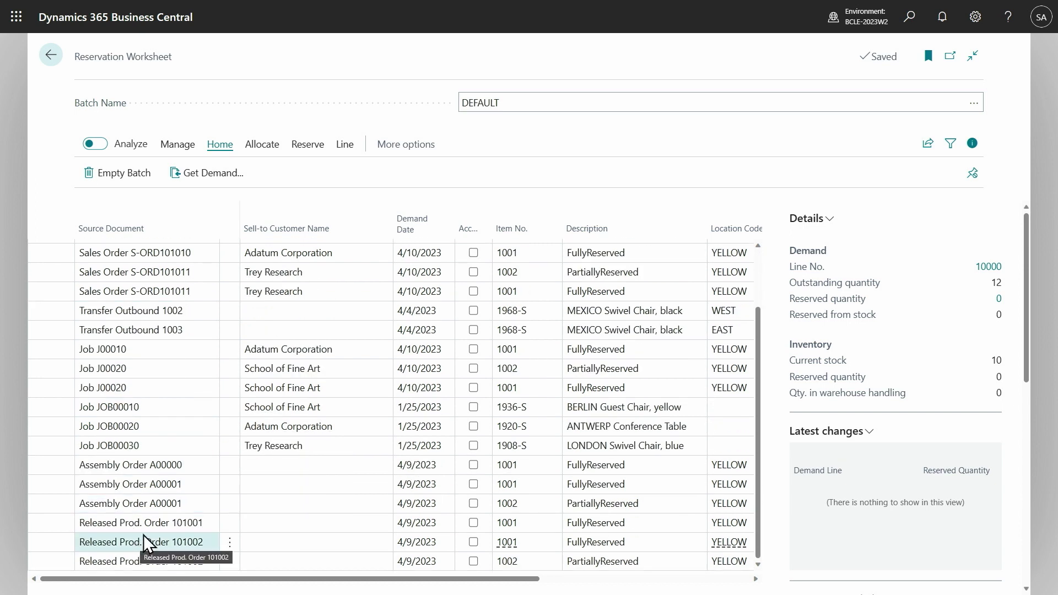
{"action": "left_click_drag", "start_coordinate": [340, 580], "coordinate": [479, 583]}
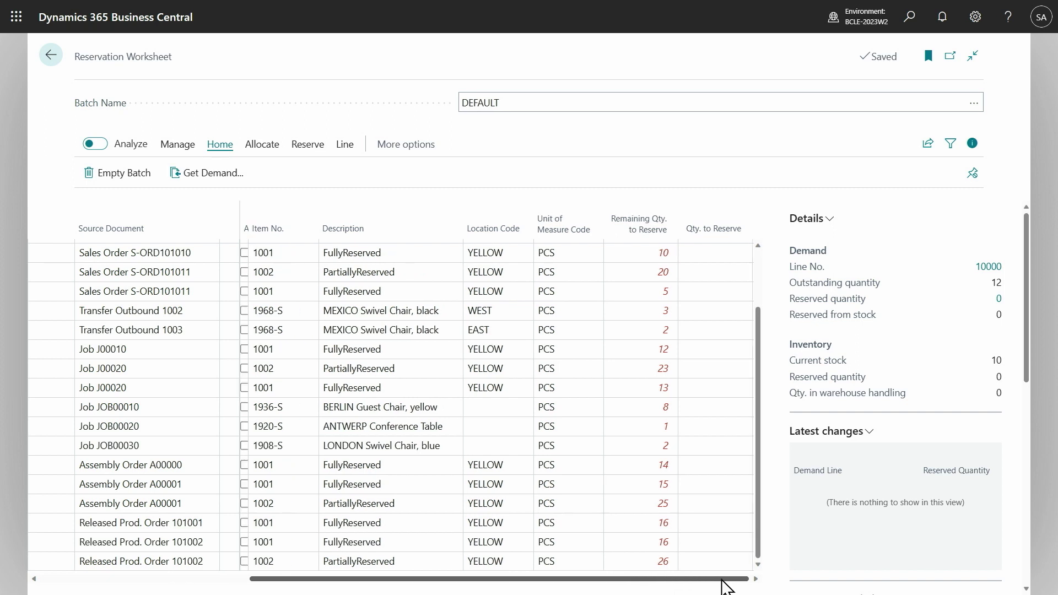
{"action": "left_click_drag", "start_coordinate": [628, 583], "coordinate": [768, 586]}
{"action": "left_click", "coordinate": [715, 250]}
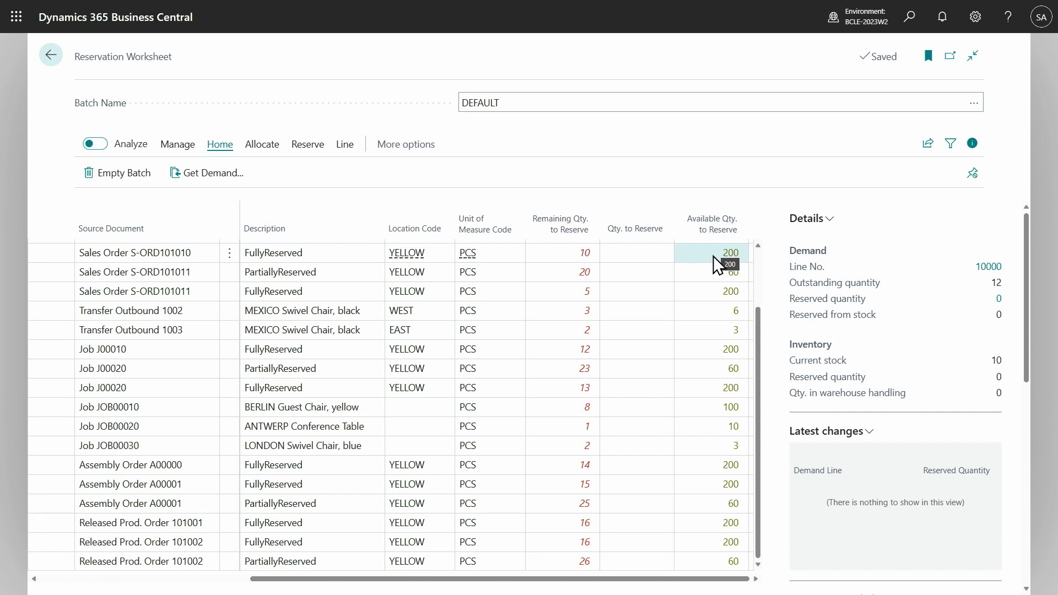
{"action": "left_click", "coordinate": [576, 252]}
{"action": "left_click", "coordinate": [684, 252]}
{"action": "left_click", "coordinate": [617, 255]}
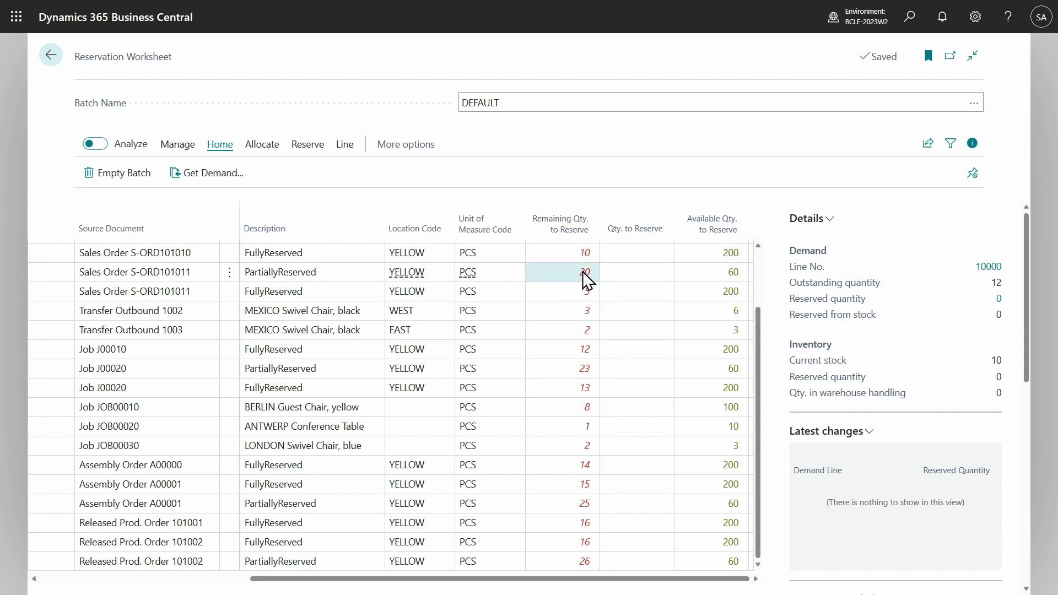
Sort lines by Description and enter 7 to reserve on the S-ORD101002 AMSTERDAM Lamp line
{"action": "left_click", "coordinate": [378, 229]}
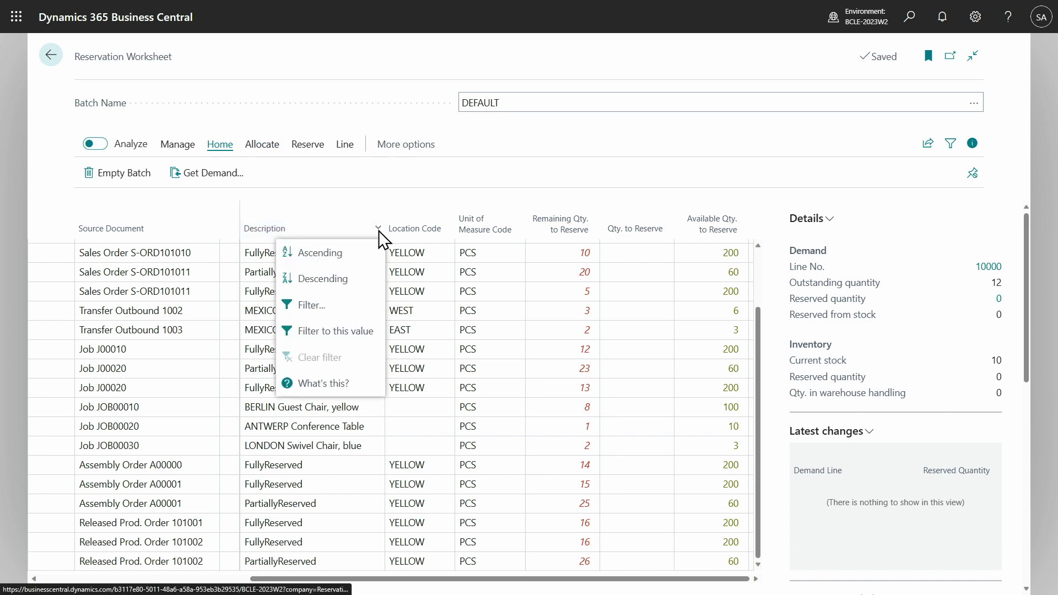
{"action": "left_click", "coordinate": [346, 256]}
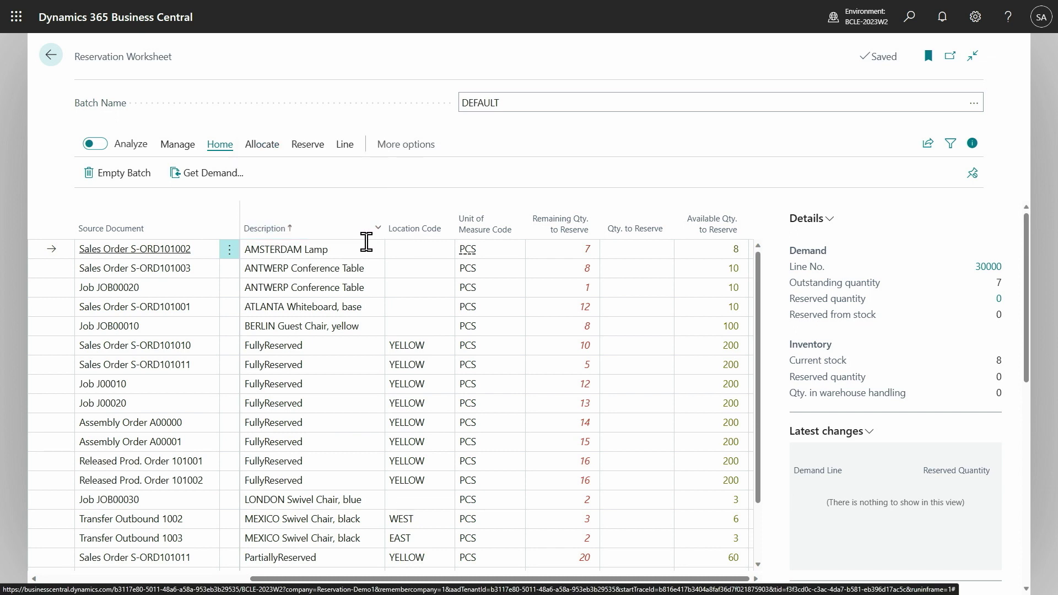
{"action": "left_click", "coordinate": [605, 249]}
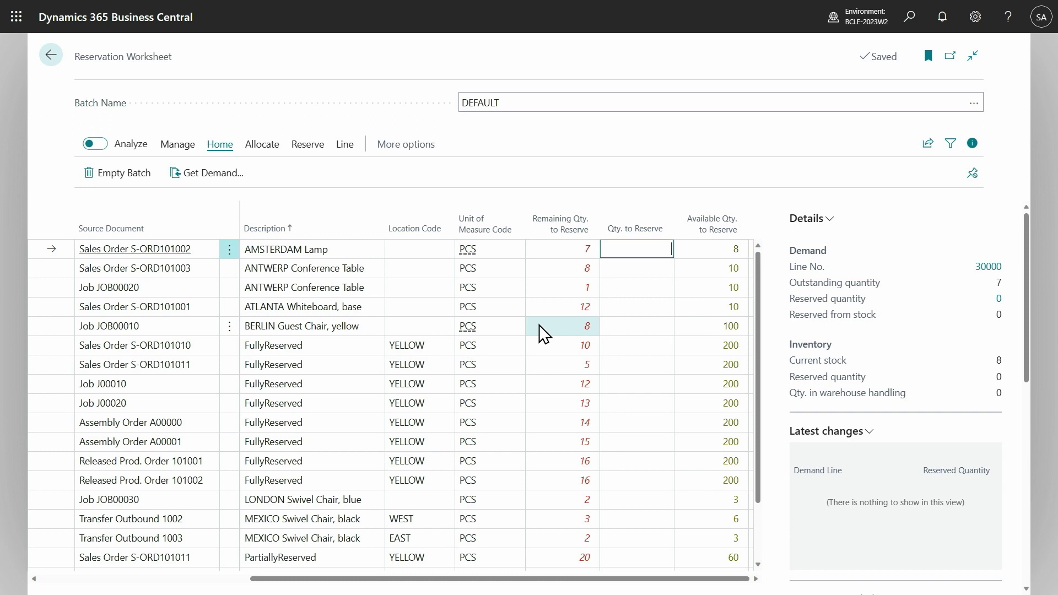
{"action": "type", "text": "7"}
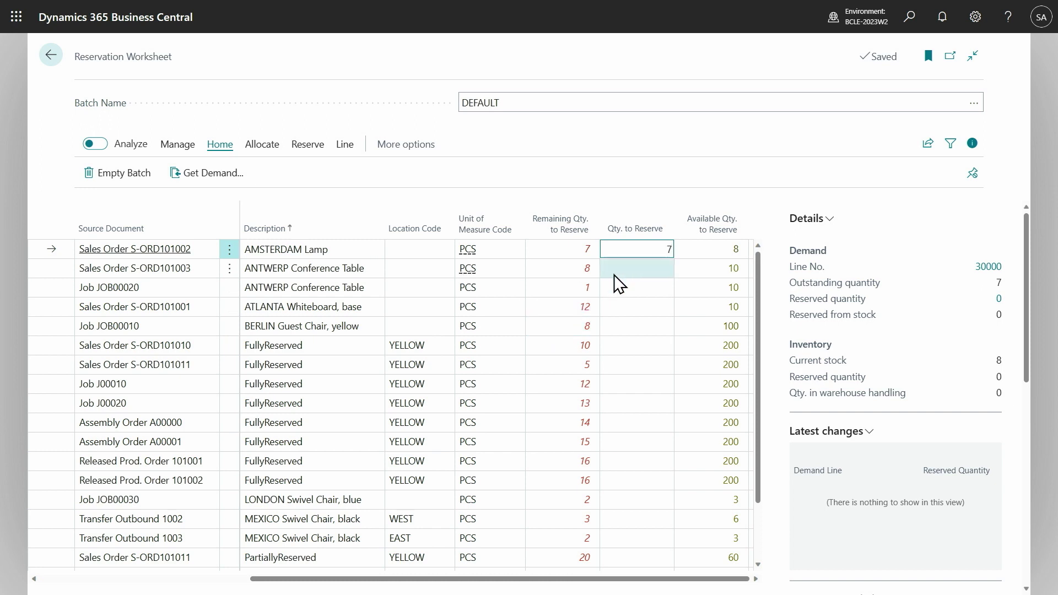
{"action": "left_click", "coordinate": [620, 267]}
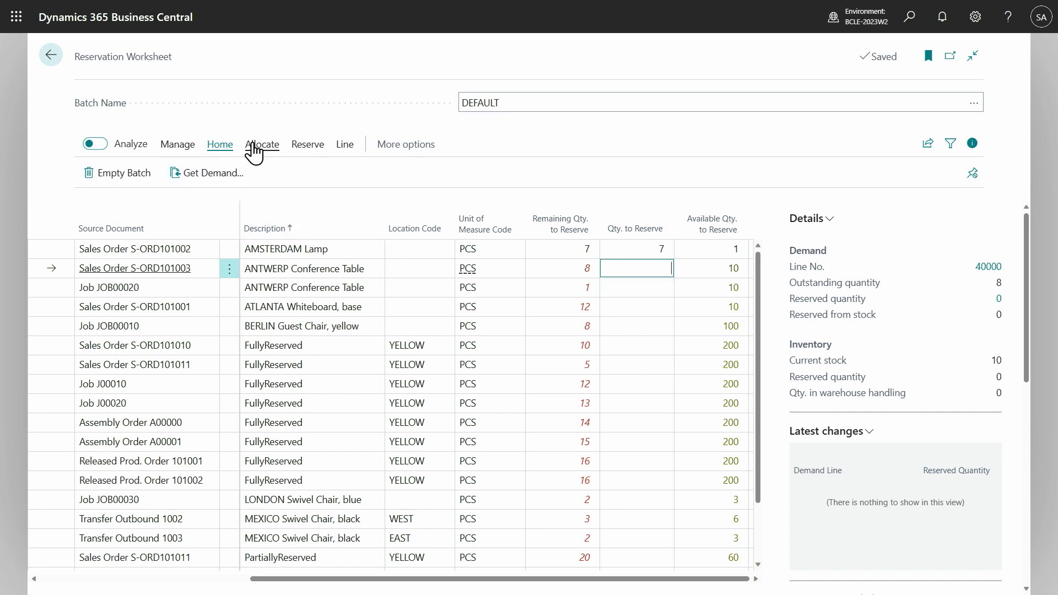
Run Allocate and review results: ANTWERP lines get 8 and 1, ATLANTA Whiteboard stays unallocated
{"action": "left_click", "coordinate": [259, 145]}
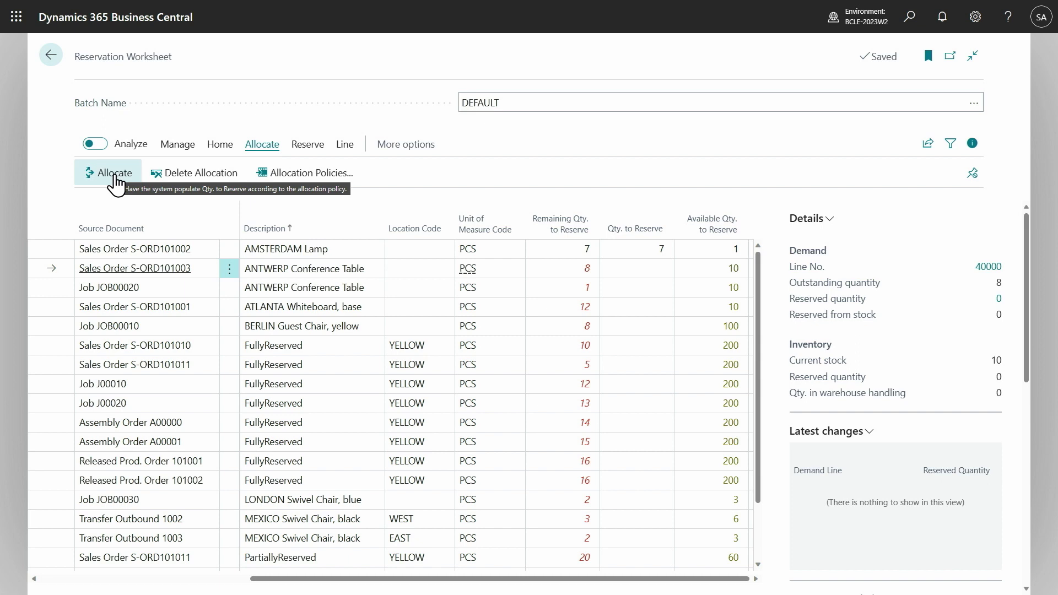
{"action": "left_click", "coordinate": [116, 182]}
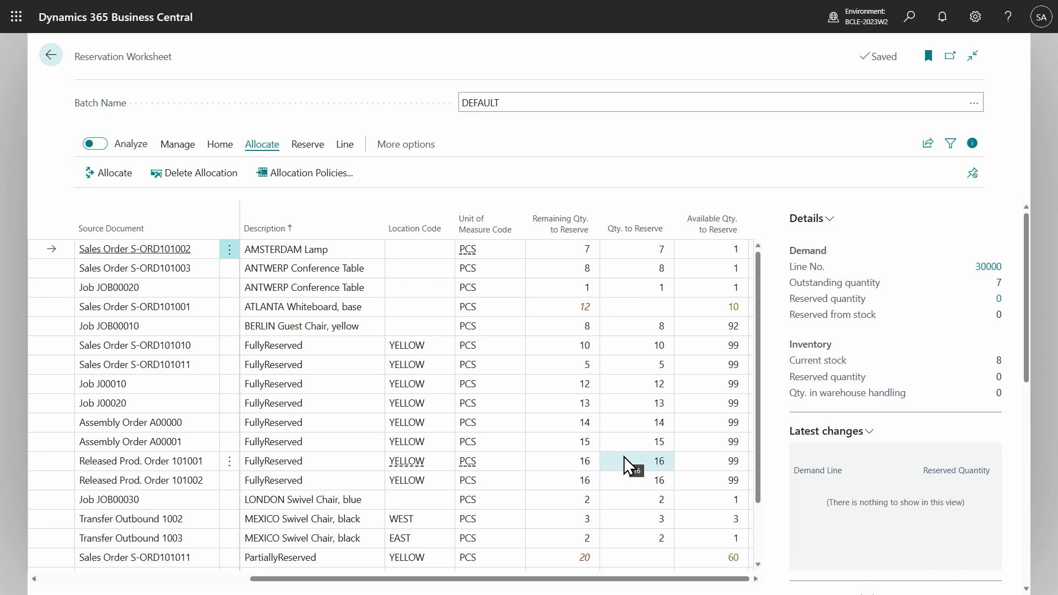
{"action": "left_click", "coordinate": [642, 326]}
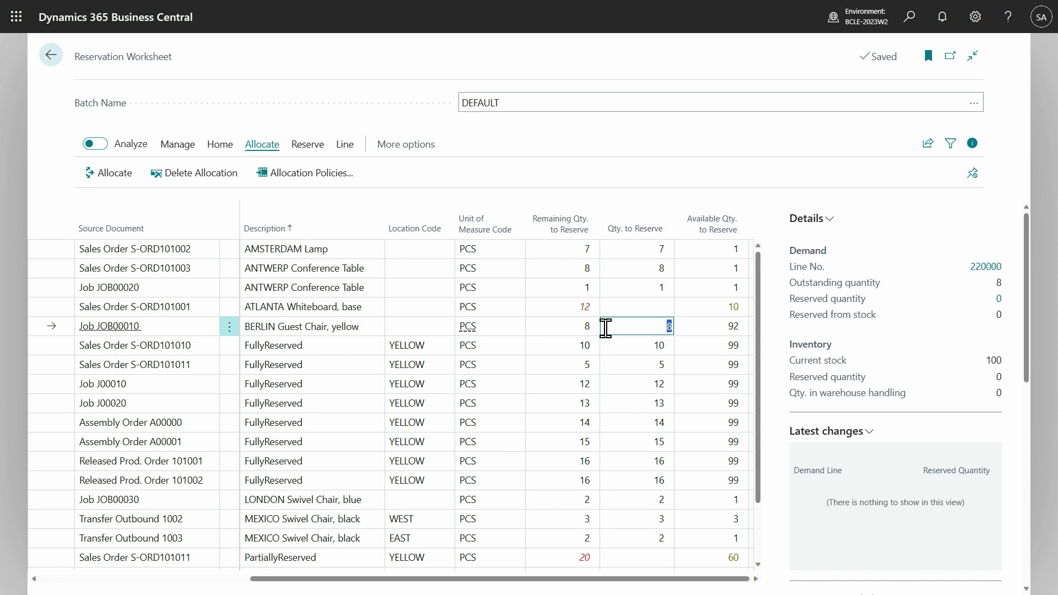
{"action": "left_click", "coordinate": [615, 286]}
{"action": "left_click", "coordinate": [627, 285]}
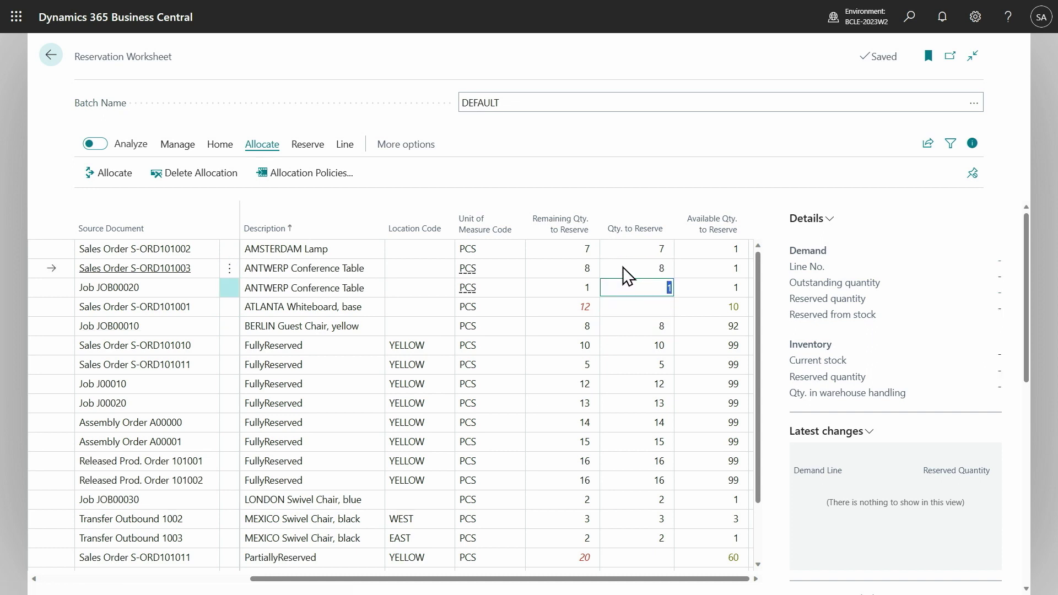
{"action": "left_click", "coordinate": [623, 268]}
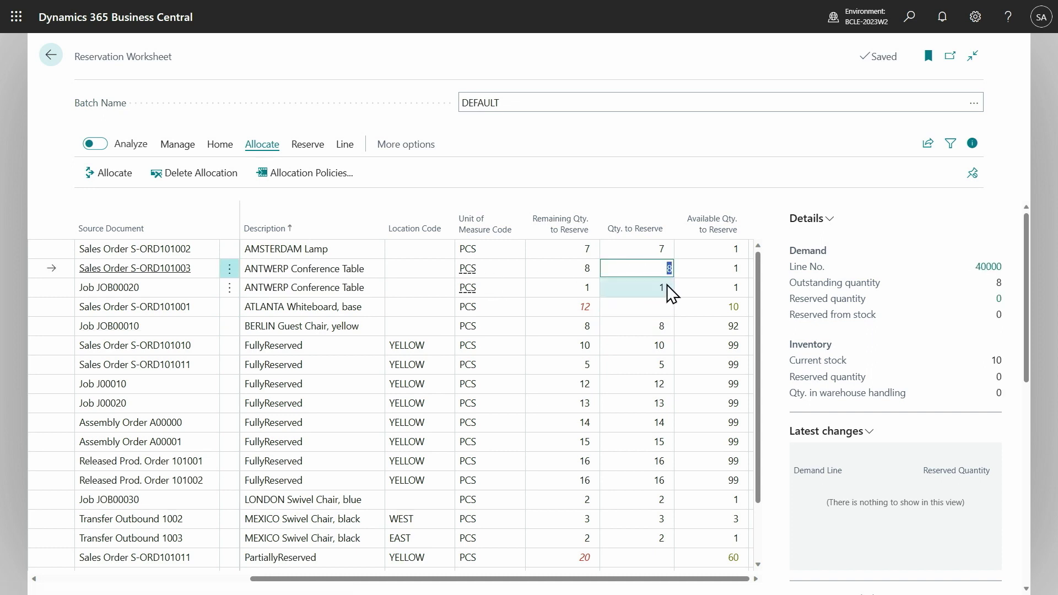
{"action": "left_click", "coordinate": [653, 307]}
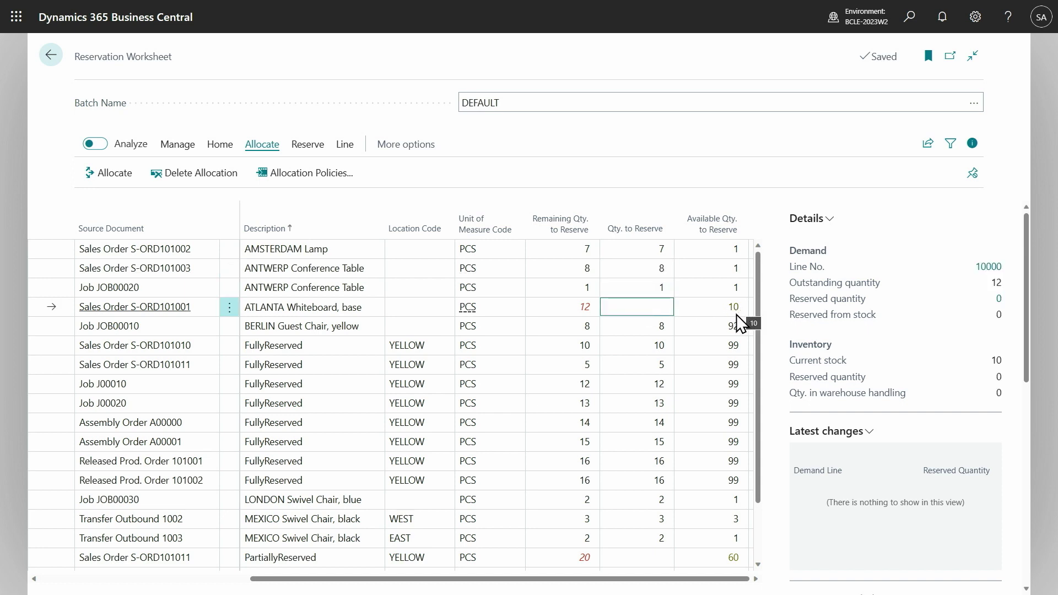
{"action": "scroll", "coordinate": [619, 316], "scroll_direction": "down", "scroll_amount": 1}
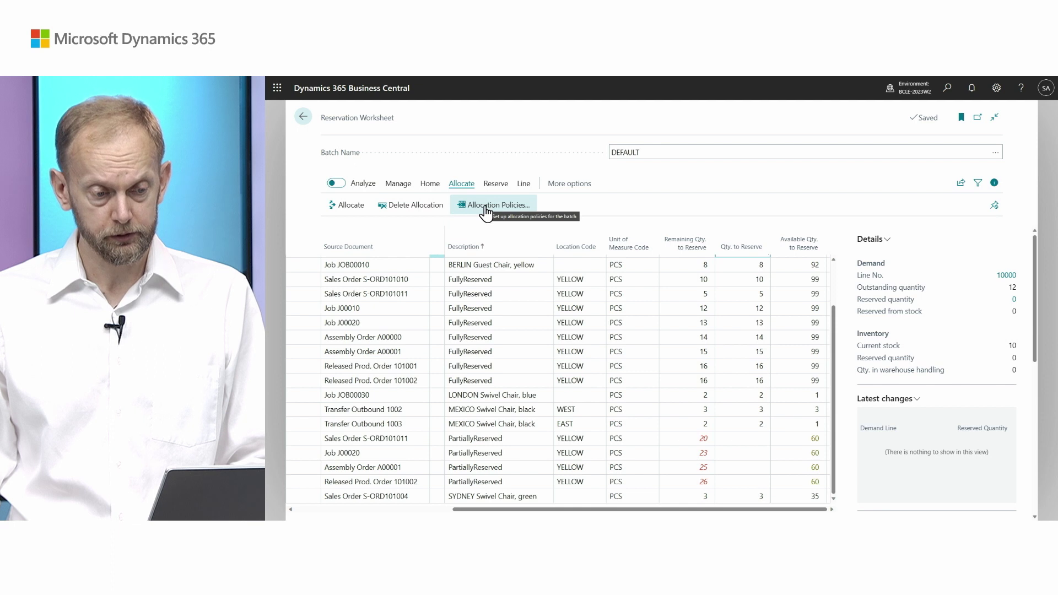
Set allocation policy step 1 to Basic (No Conflicts) and add step 2 Equally
{"action": "left_click", "coordinate": [485, 206]}
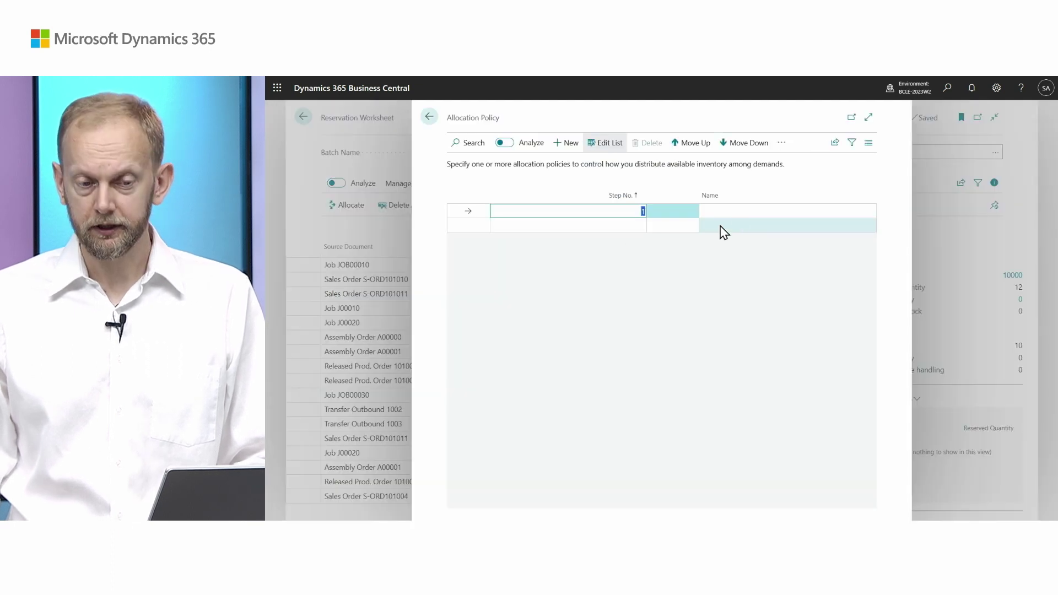
{"action": "left_click", "coordinate": [736, 215]}
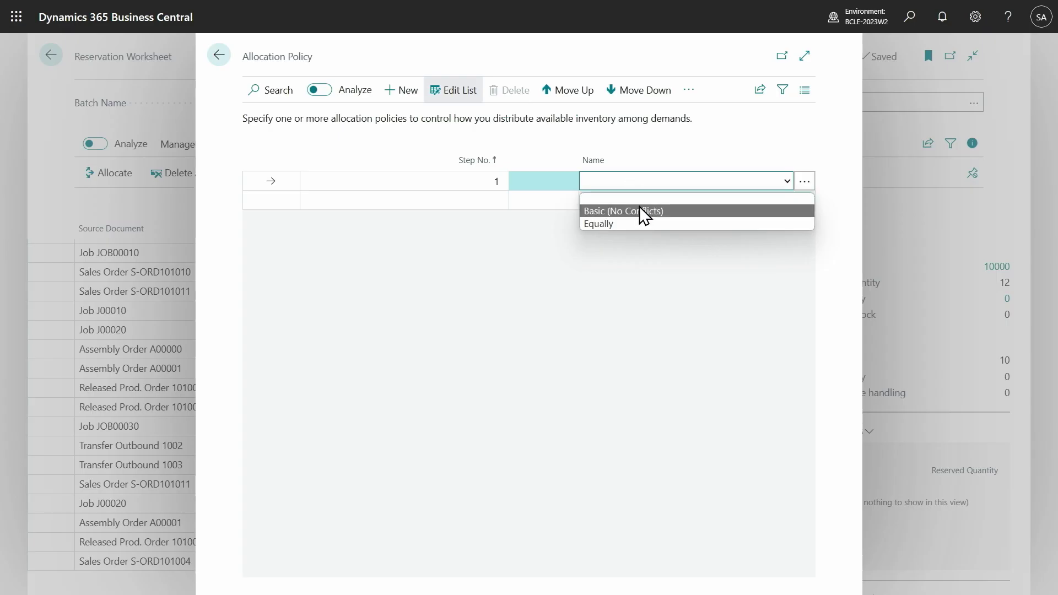
{"action": "left_click", "coordinate": [640, 210]}
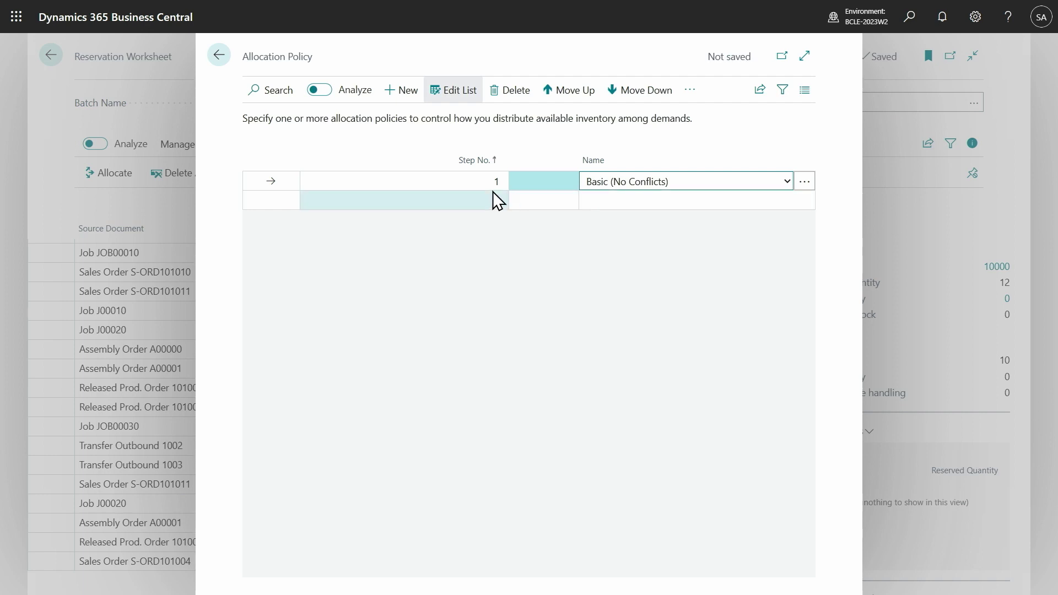
{"action": "left_click", "coordinate": [624, 208]}
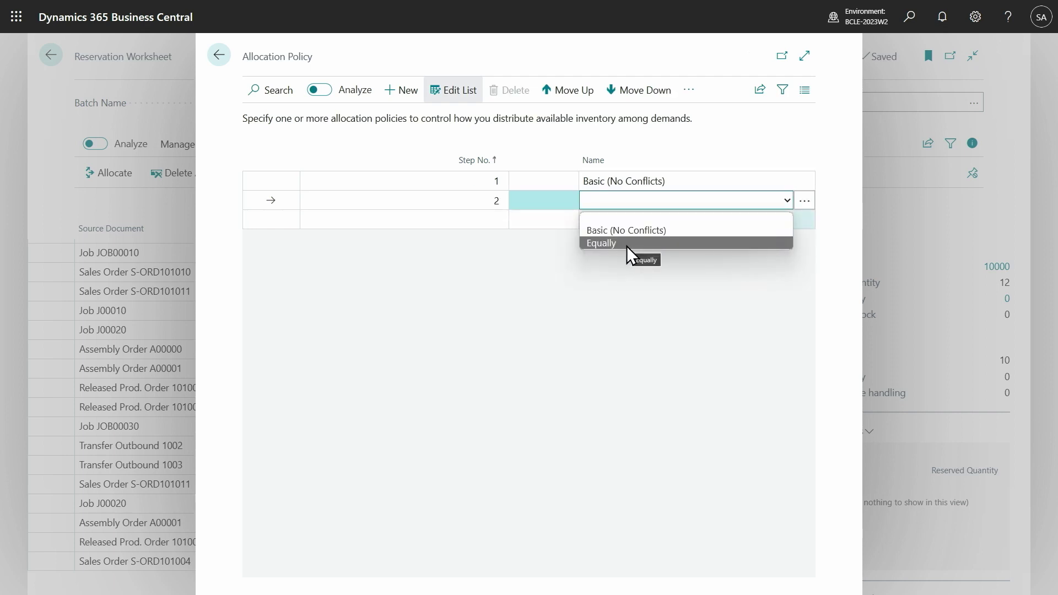
{"action": "left_click", "coordinate": [627, 246]}
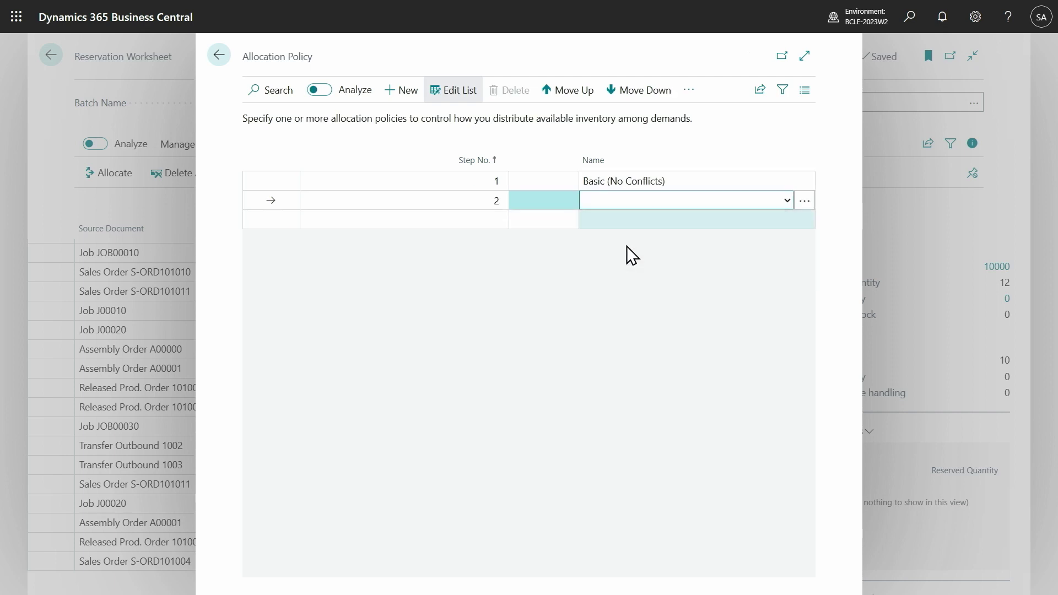
{"action": "left_click", "coordinate": [805, 203]}
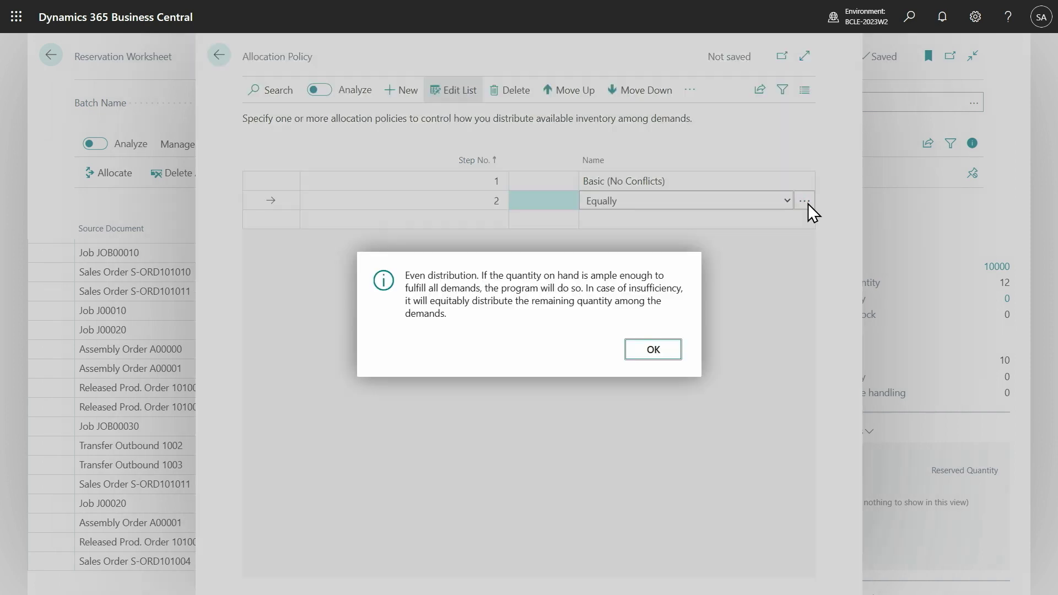
{"action": "left_click", "coordinate": [657, 353]}
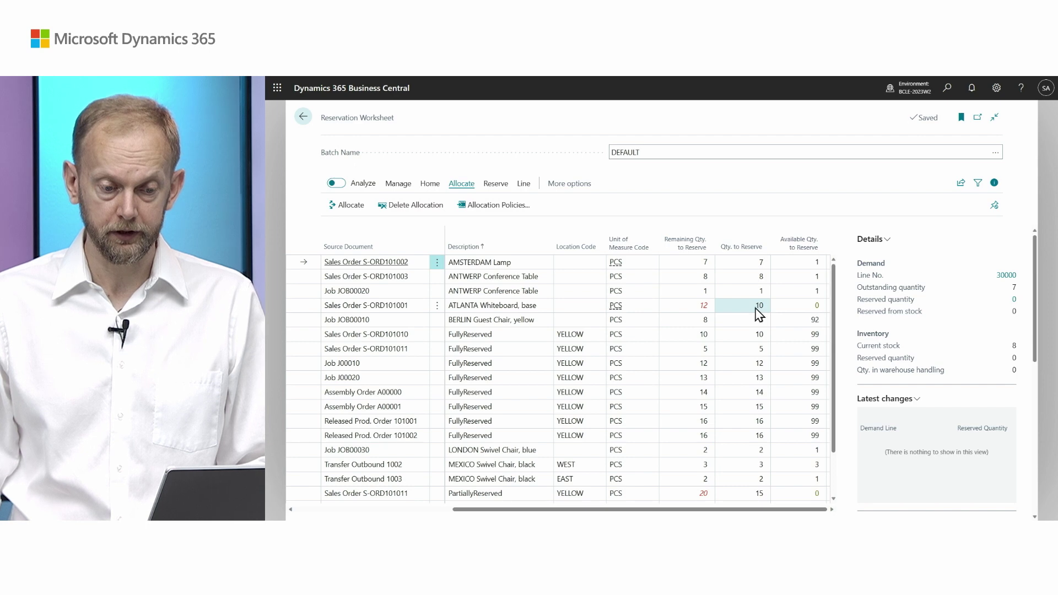
Scroll through the re-allocated lines showing 15 to reserve on partially reserved lines
{"action": "scroll", "coordinate": [699, 308], "scroll_direction": "down", "scroll_amount": 1}
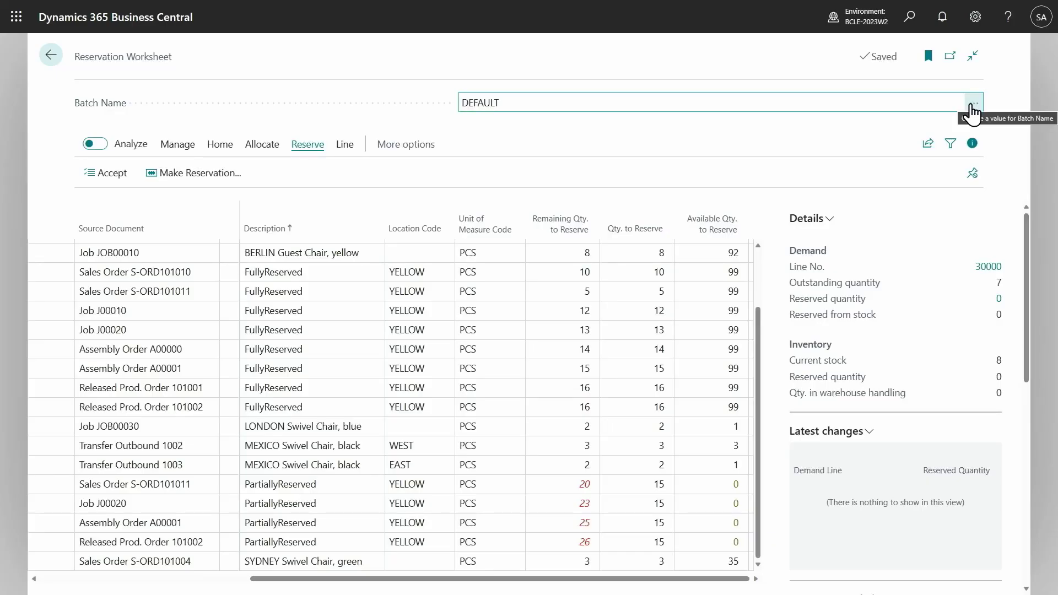
Edit the FILTERED batch and review its demand type All and 1M end date formula
{"action": "left_click", "coordinate": [973, 106]}
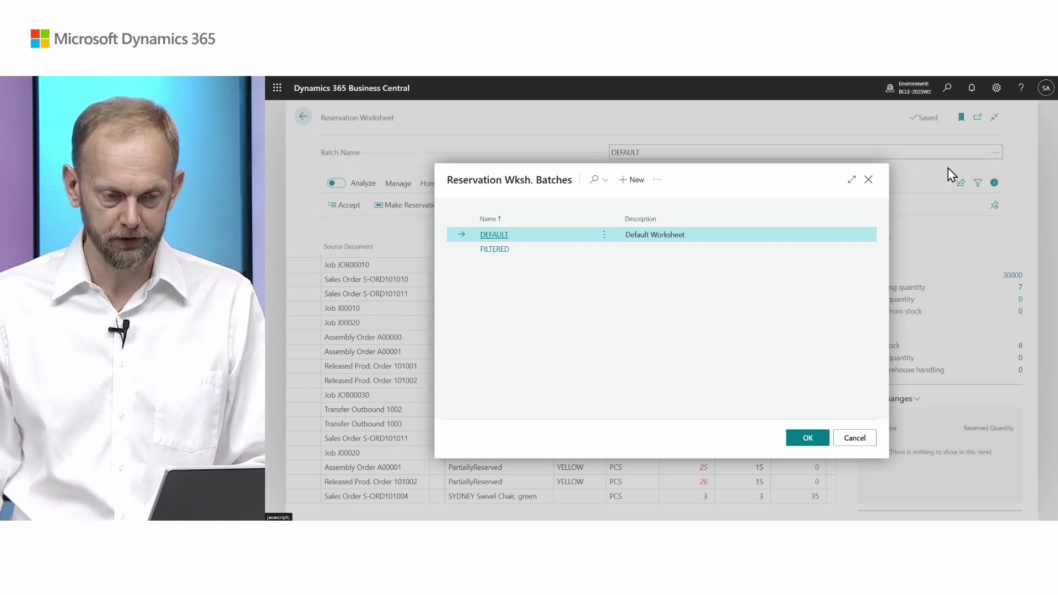
{"action": "left_click", "coordinate": [608, 250]}
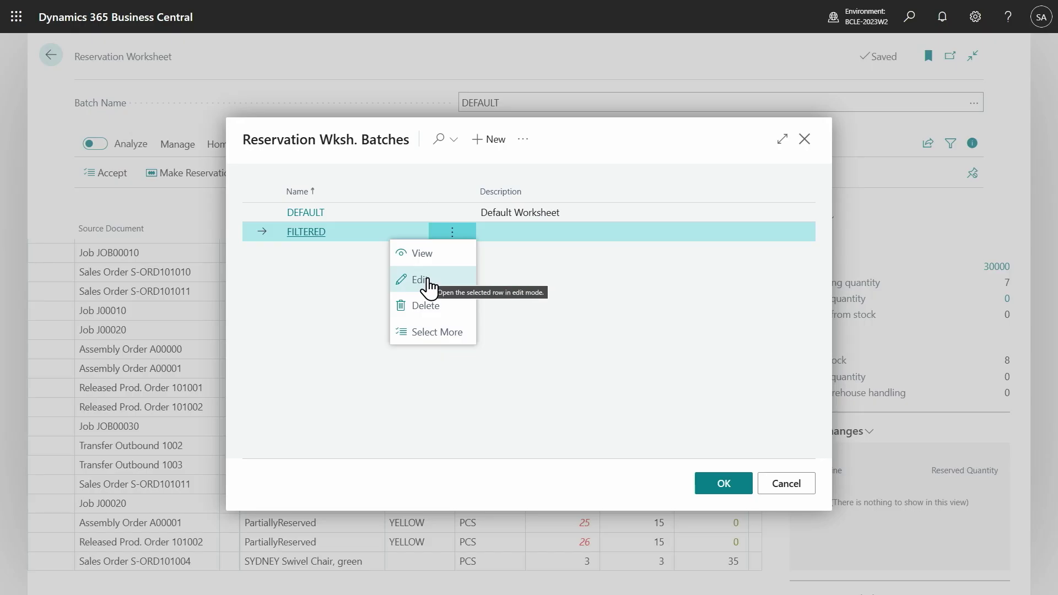
{"action": "left_click", "coordinate": [428, 280]}
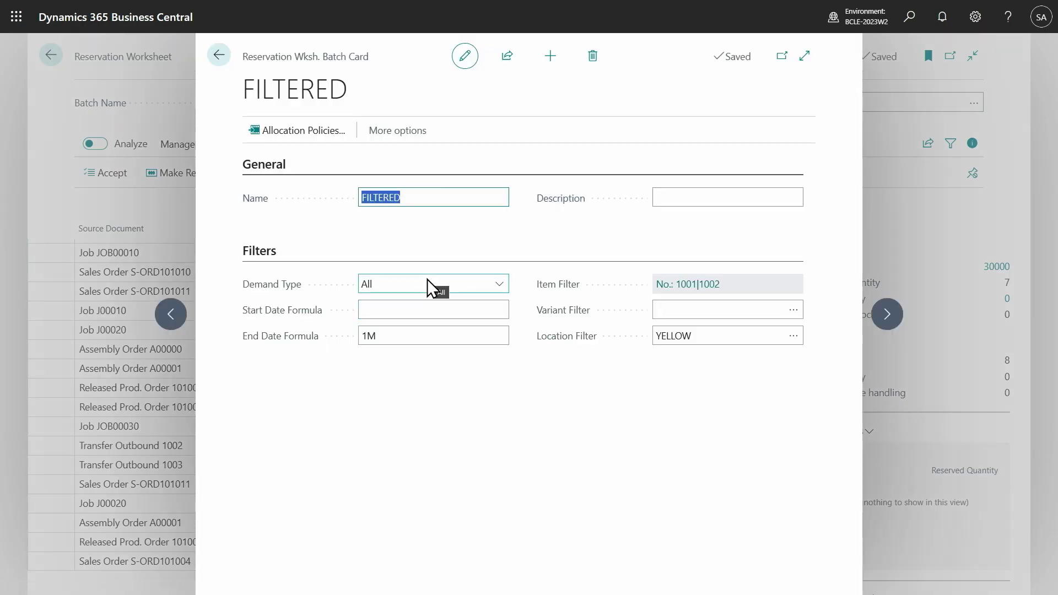
{"action": "left_click", "coordinate": [498, 283]}
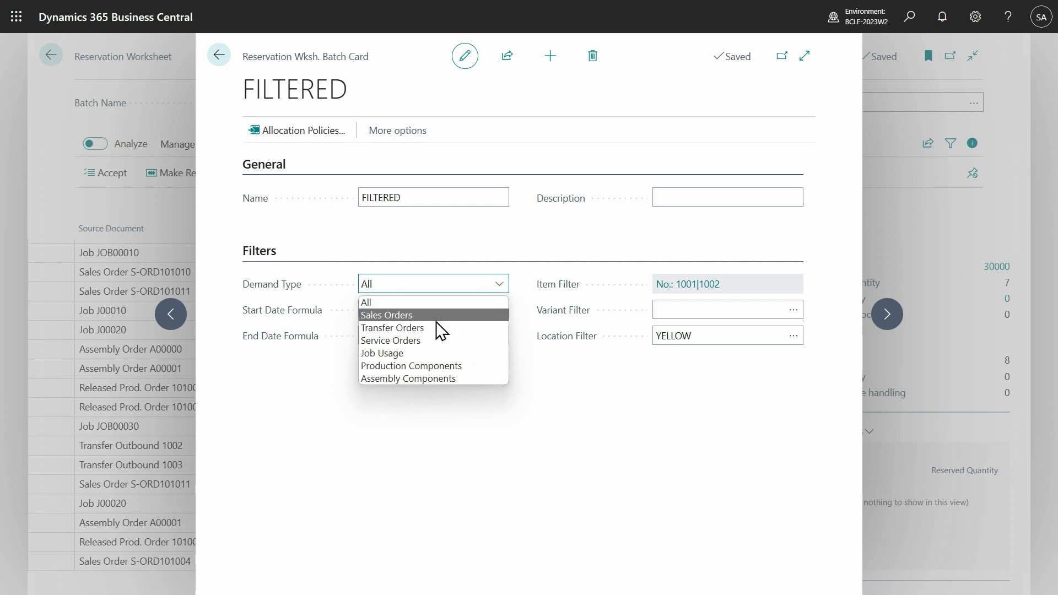
{"action": "left_click", "coordinate": [364, 457]}
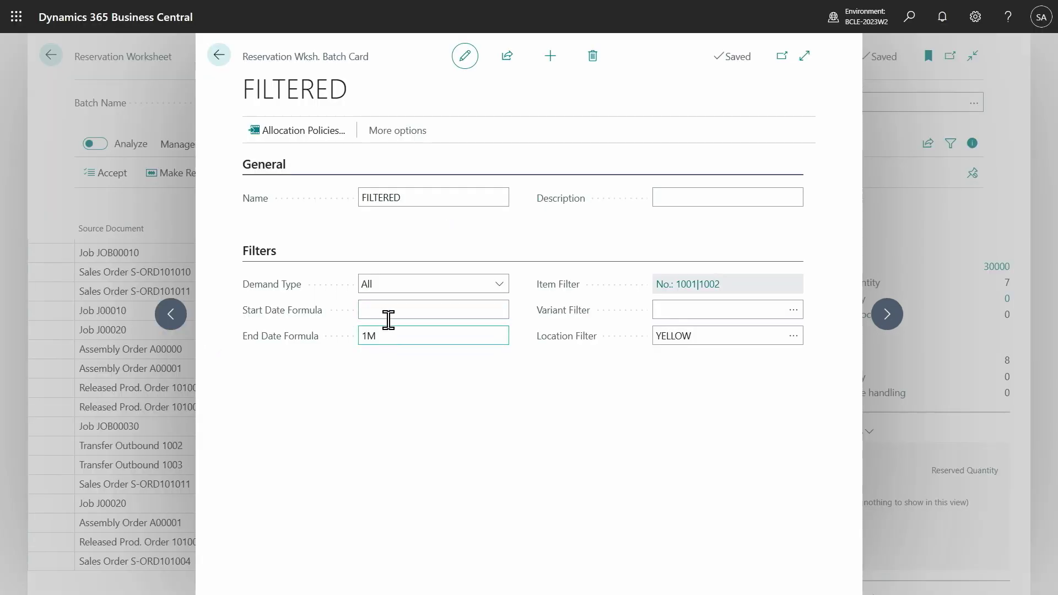
{"action": "left_click", "coordinate": [387, 312]}
{"action": "left_click", "coordinate": [396, 327]}
Review the FILTERED batch's item filter and allocation policies, then close the batch card
{"action": "left_click", "coordinate": [700, 286]}
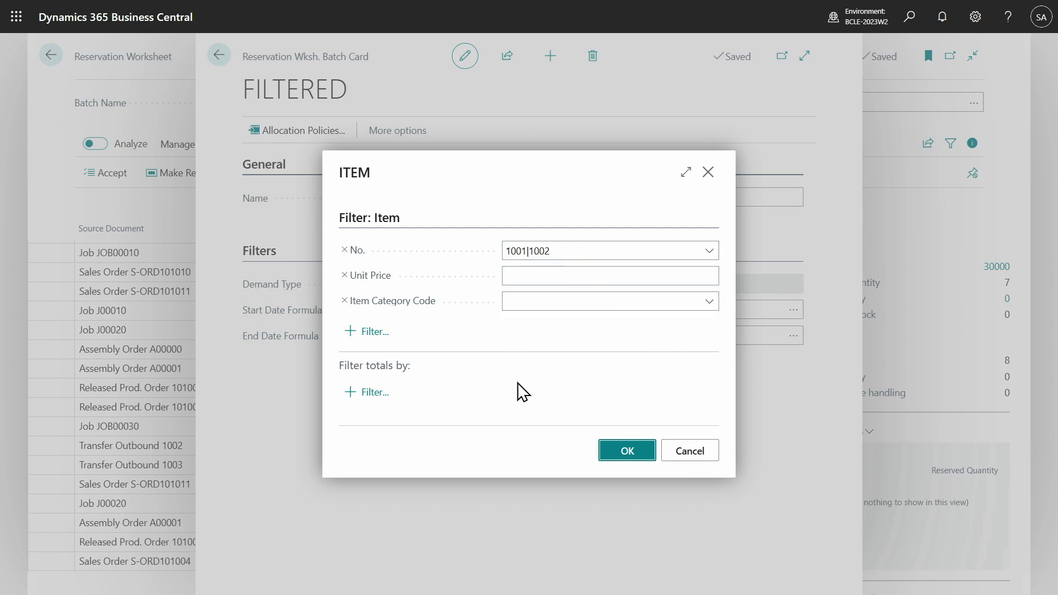
{"action": "left_click", "coordinate": [379, 334]}
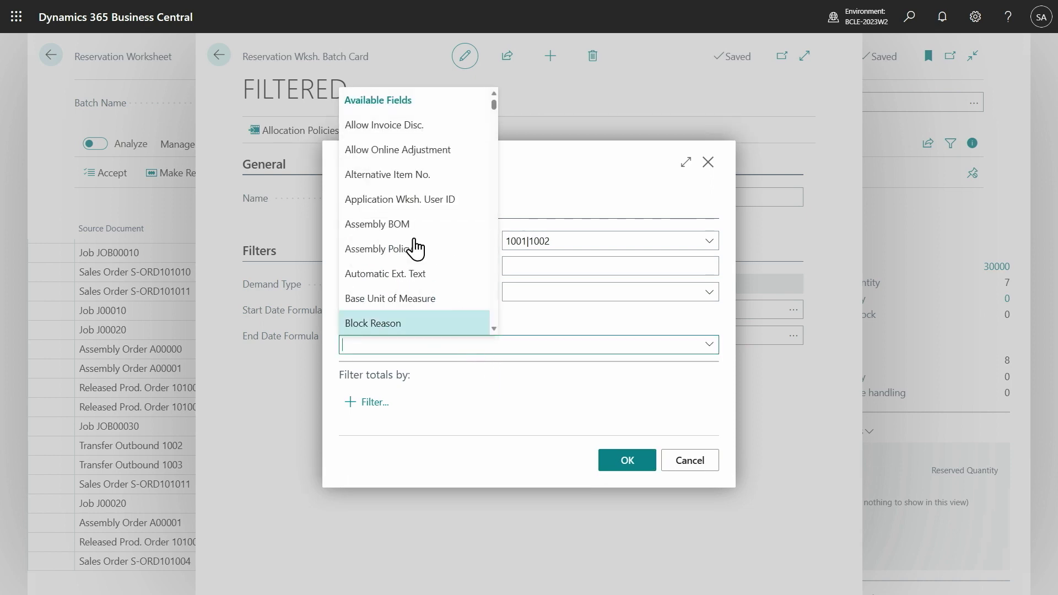
{"action": "left_click", "coordinate": [708, 163]}
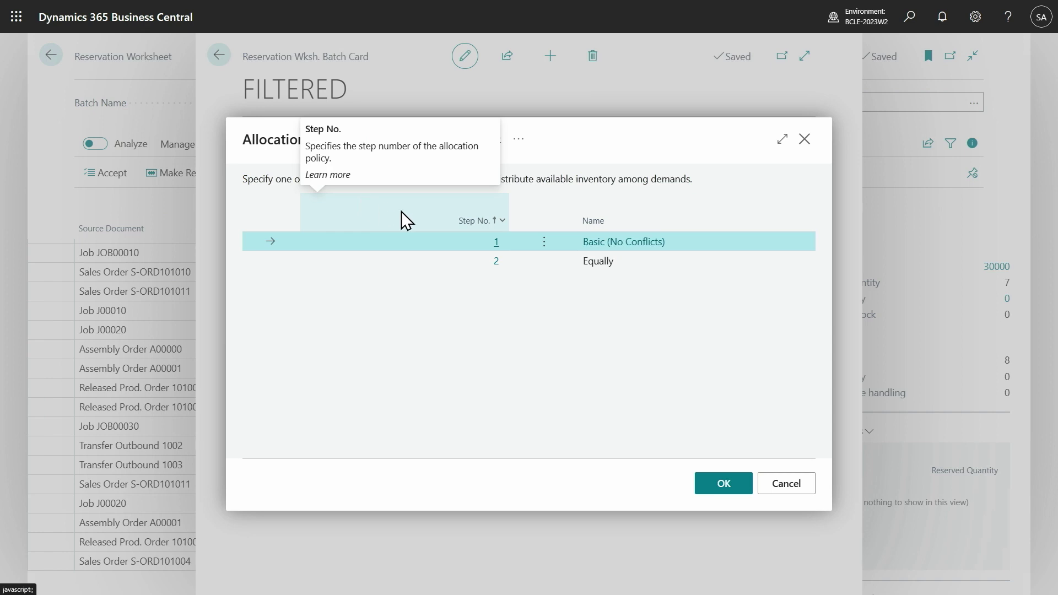
{"action": "left_click", "coordinate": [804, 140]}
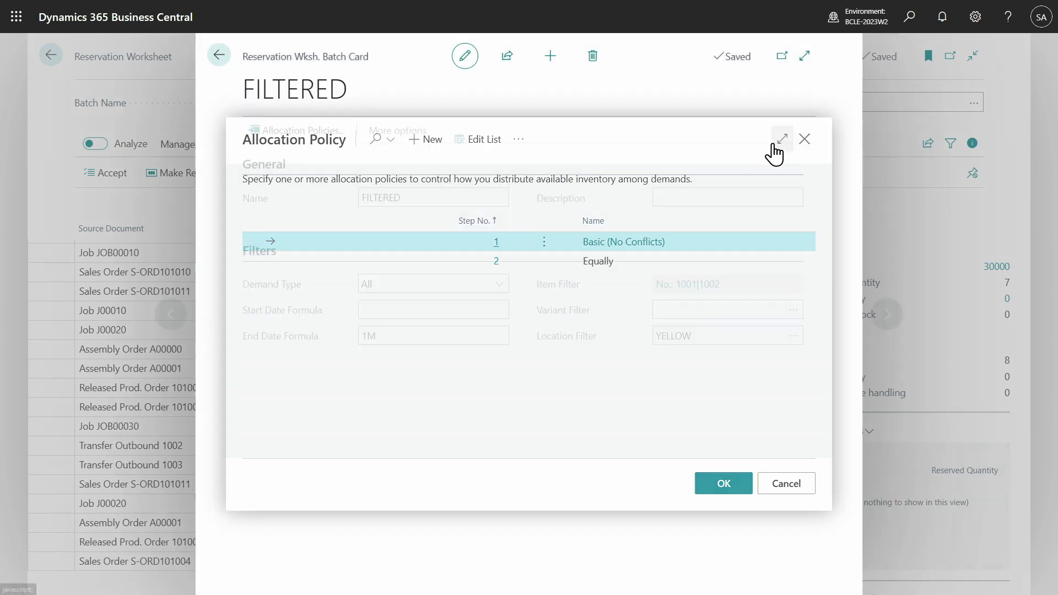
{"action": "left_click", "coordinate": [218, 55]}
Switch to the FILTERED batch and get demand with batch filters hidden and Allocate After Populate on
{"action": "left_click", "coordinate": [305, 234]}
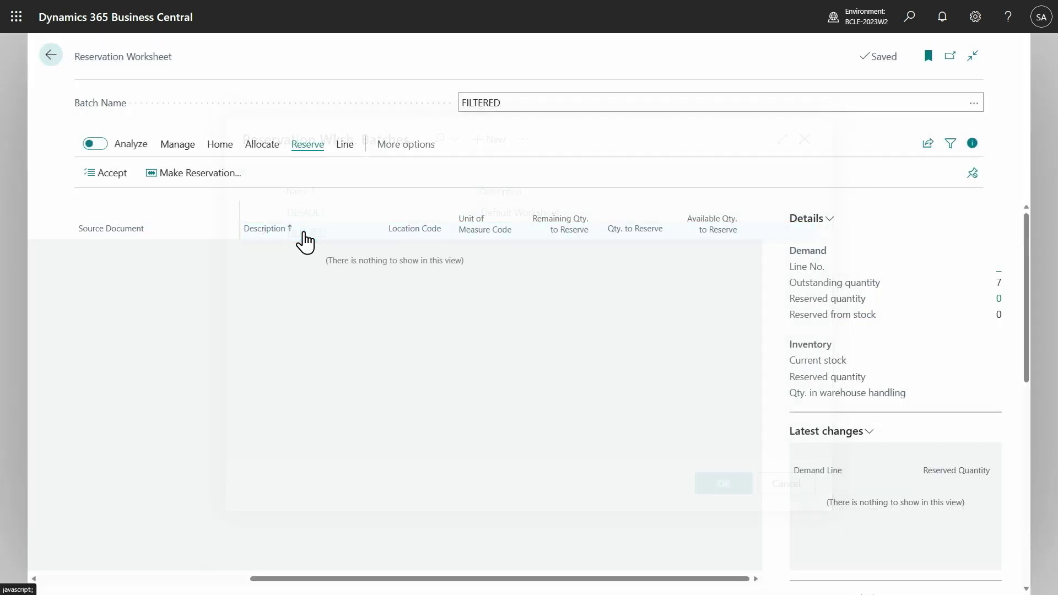
{"action": "left_click", "coordinate": [219, 147]}
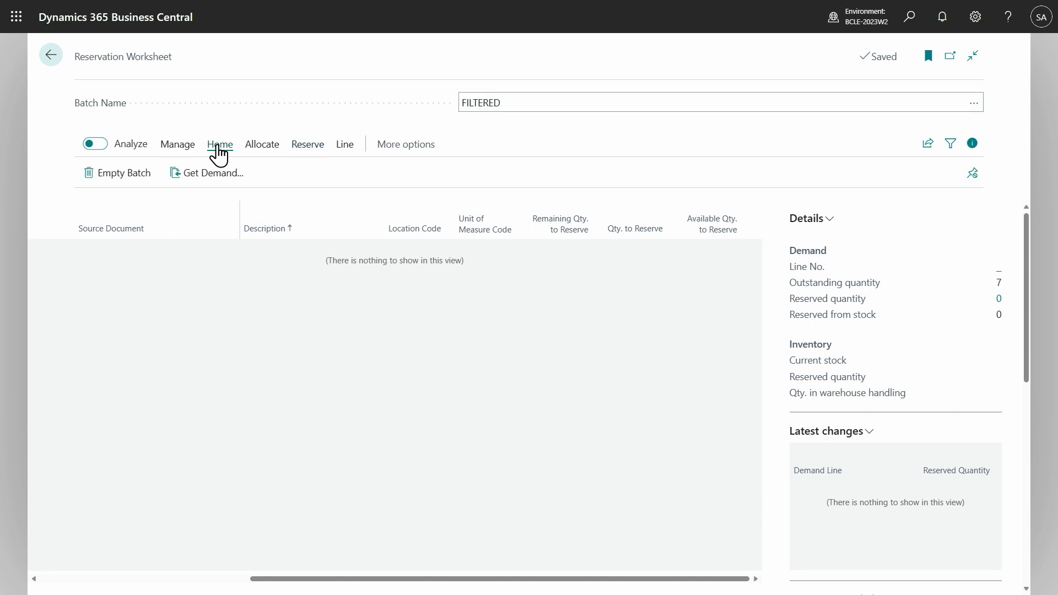
{"action": "left_click", "coordinate": [220, 175]}
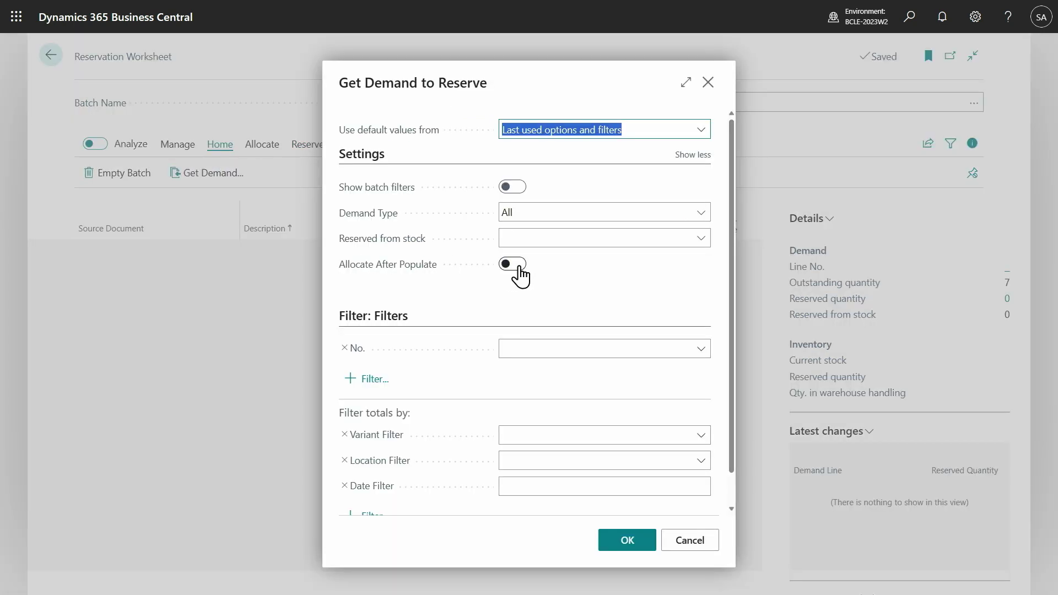
{"action": "left_click", "coordinate": [518, 187]}
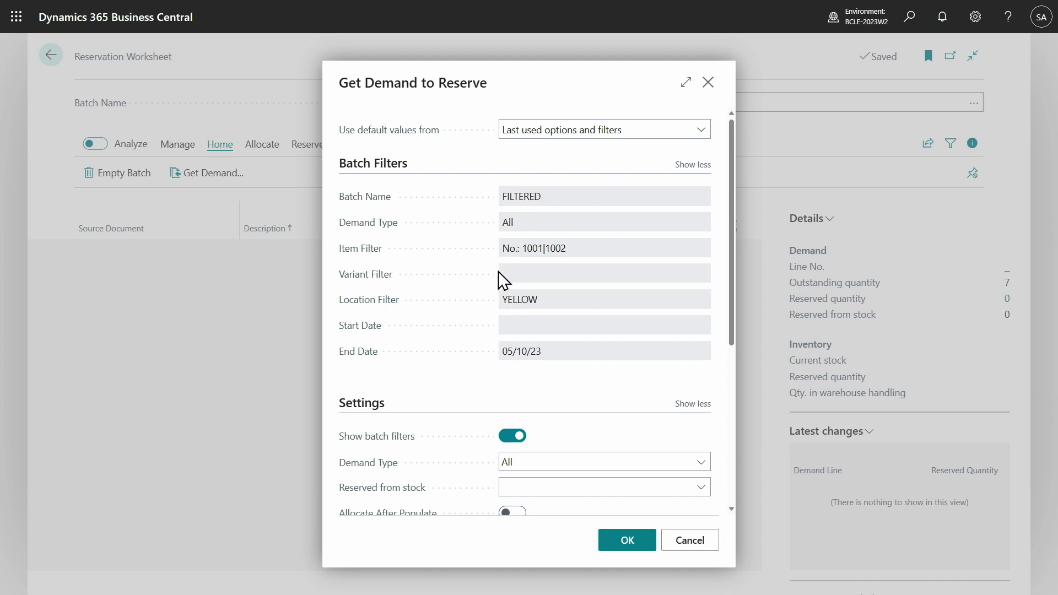
{"action": "left_click", "coordinate": [514, 438]}
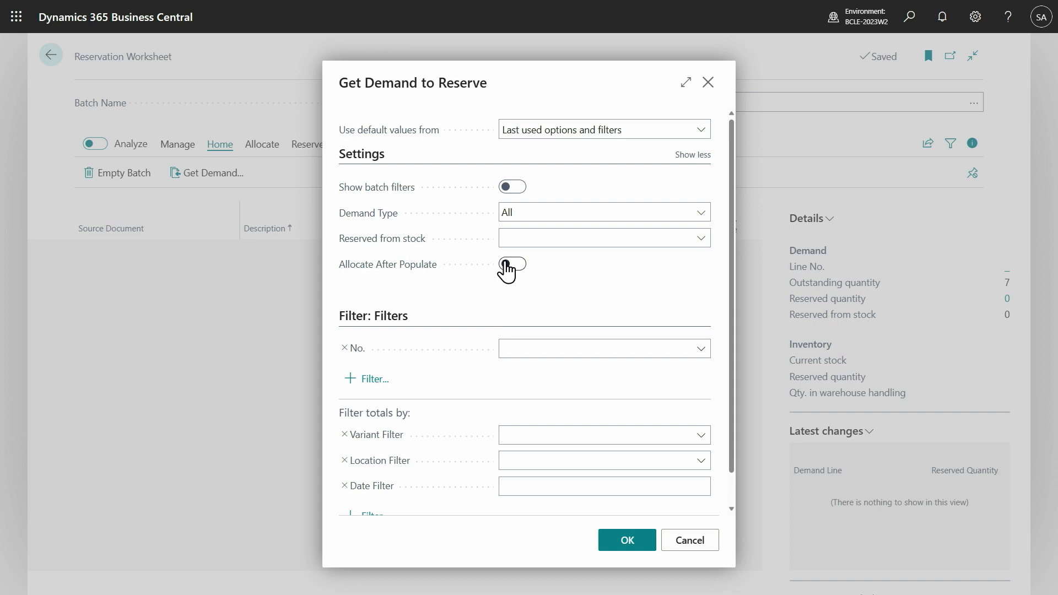
{"action": "left_click", "coordinate": [507, 270]}
{"action": "left_click", "coordinate": [623, 543]}
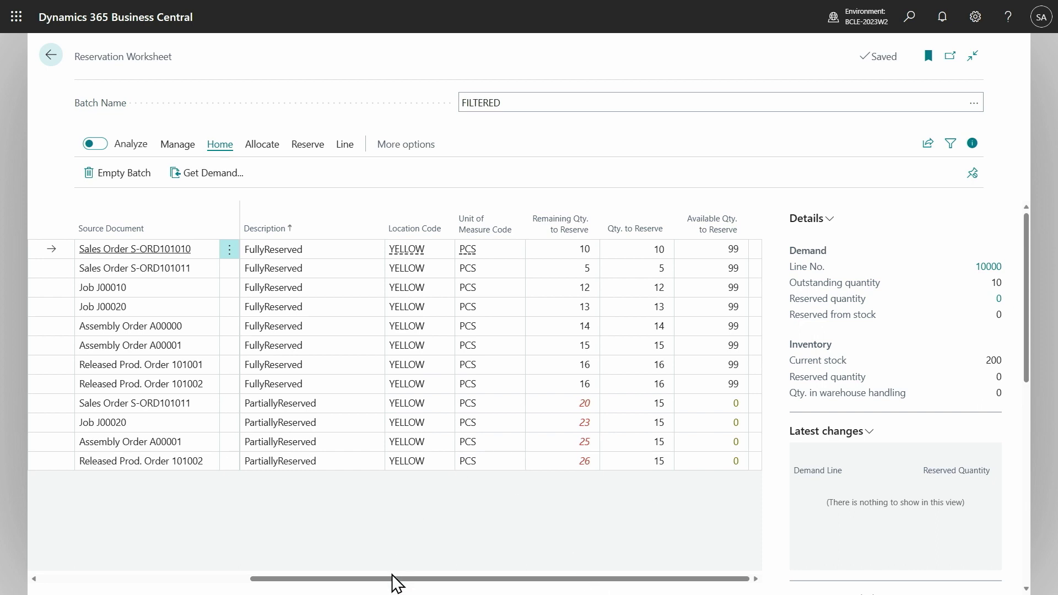
Reserve all PartiallyReserved worksheet lines with Demand Type set to All
{"action": "left_click_drag", "start_coordinate": [397, 579], "coordinate": [147, 551]}
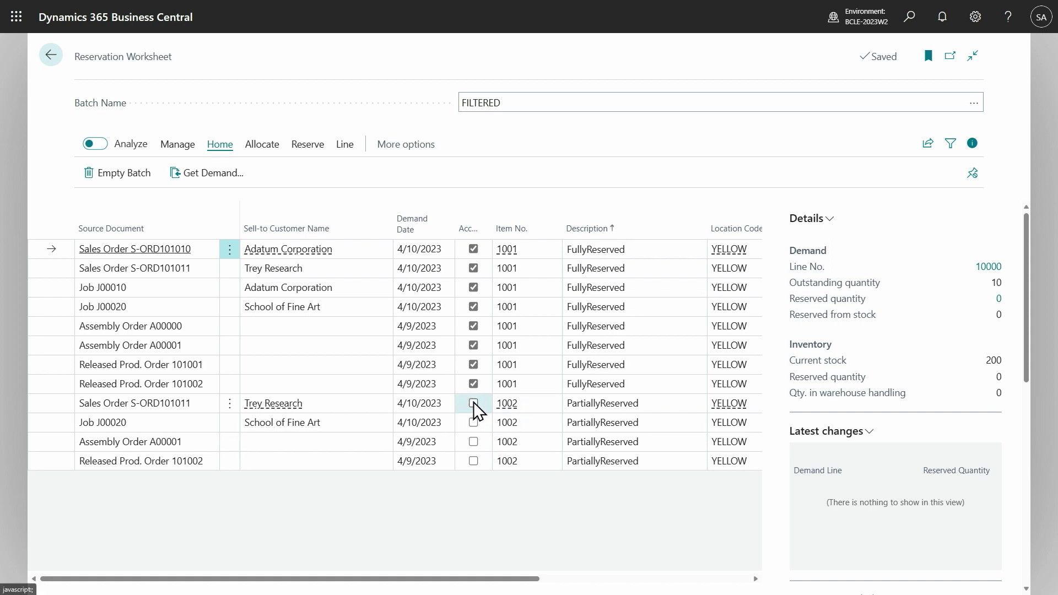
{"action": "mouse_move", "coordinate": [468, 227]}
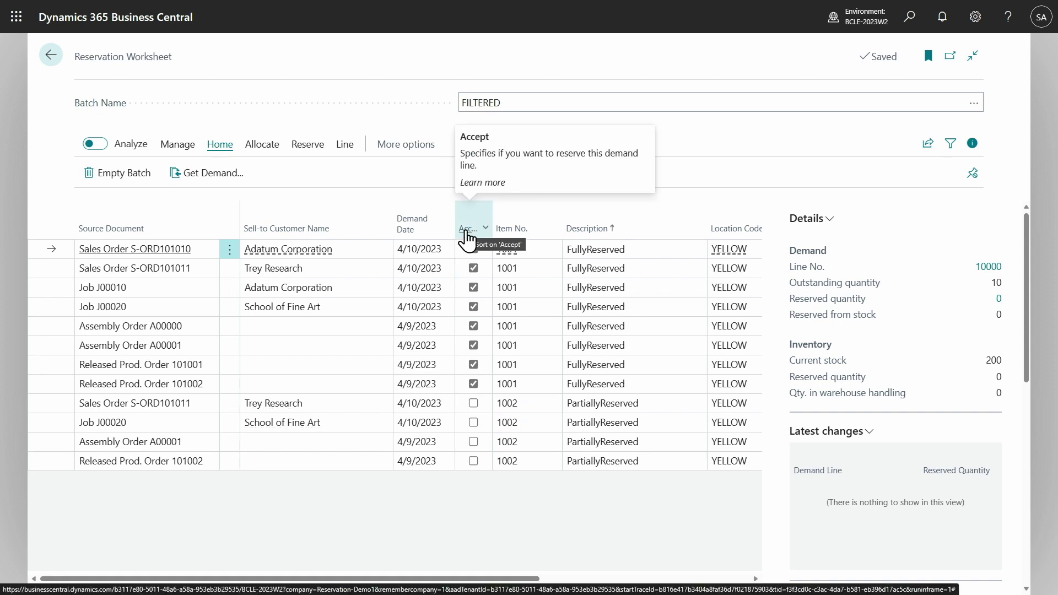
{"action": "left_click", "coordinate": [308, 146]}
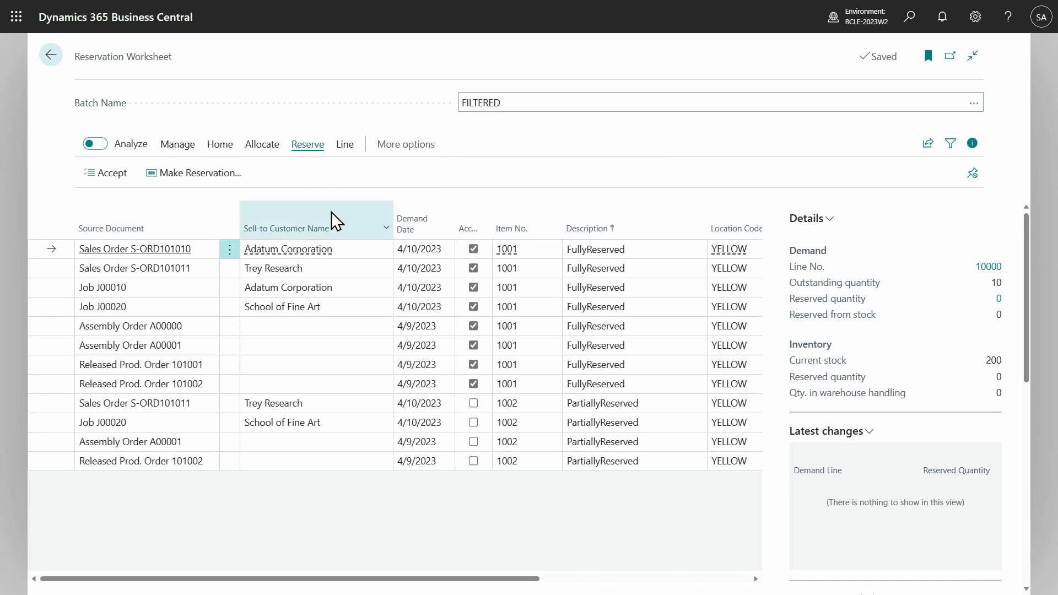
{"action": "left_click", "coordinate": [449, 406]}
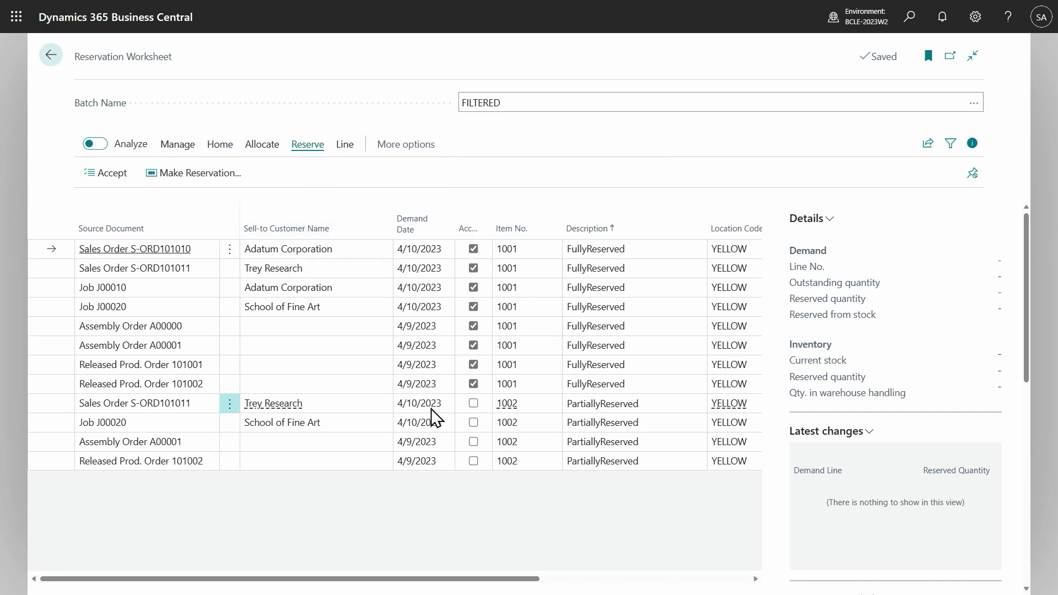
{"action": "left_click", "coordinate": [427, 463], "text": "shift"}
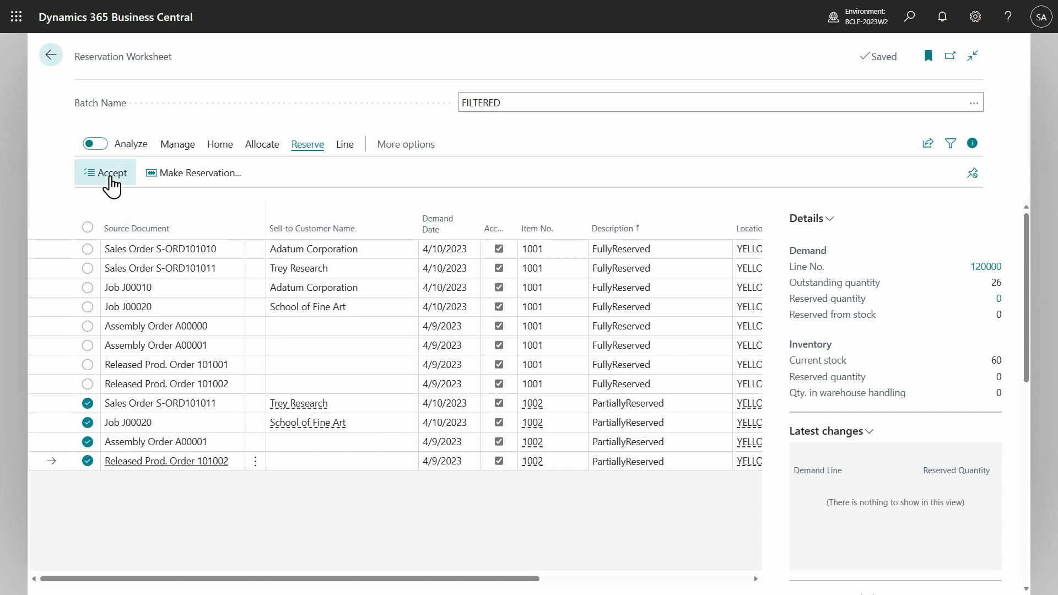
{"action": "left_click", "coordinate": [188, 174]}
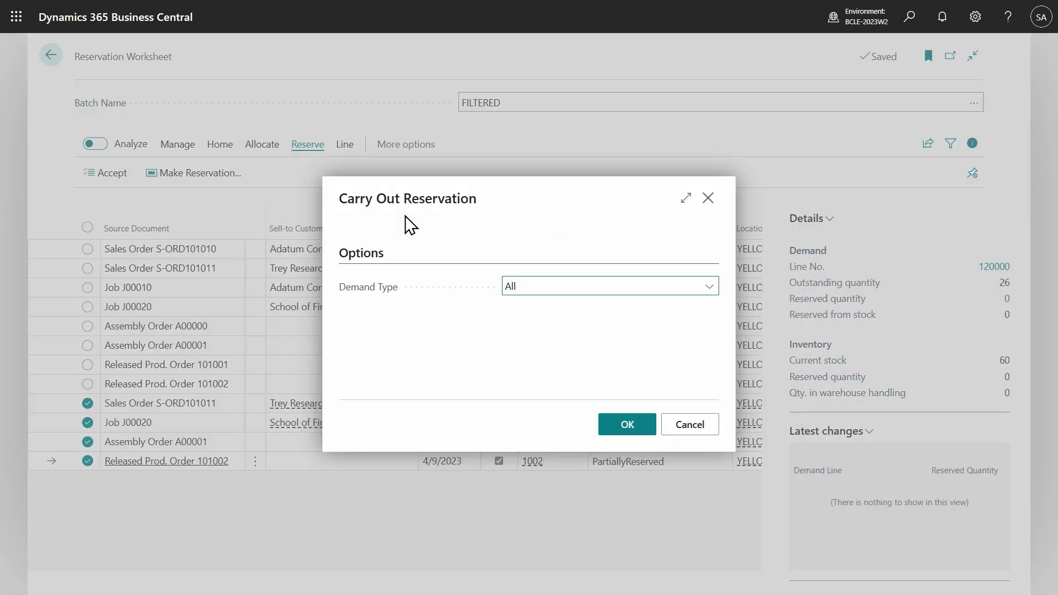
{"action": "left_click", "coordinate": [545, 285]}
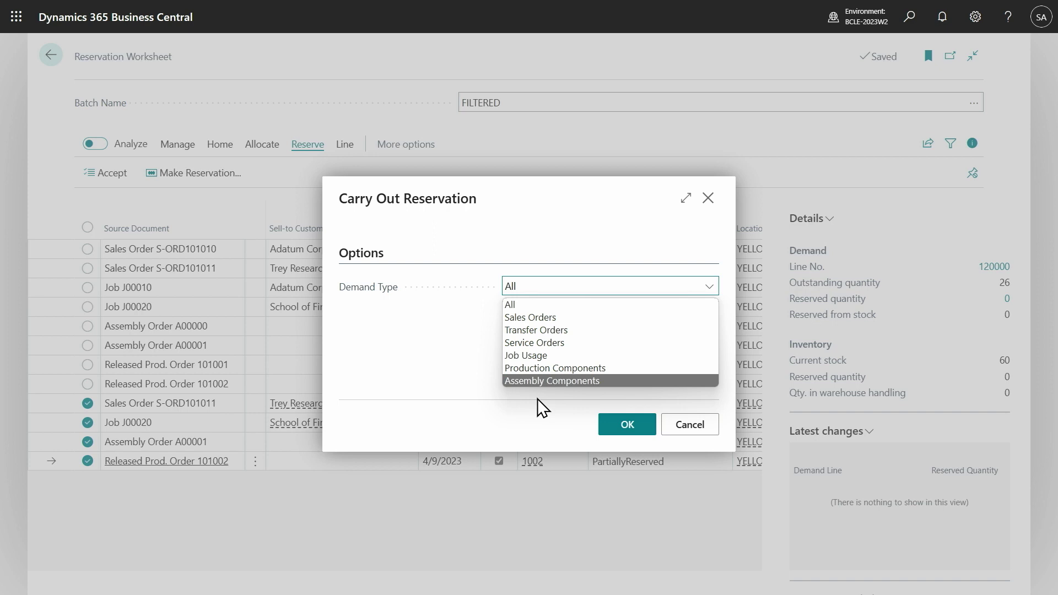
{"action": "left_click", "coordinate": [505, 287]}
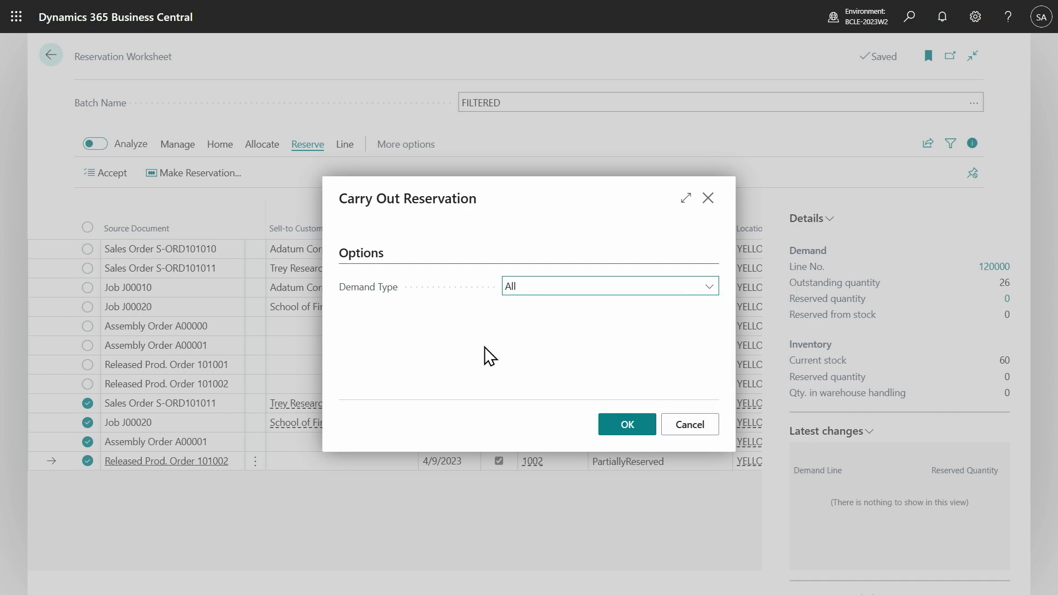
{"action": "left_click", "coordinate": [625, 425]}
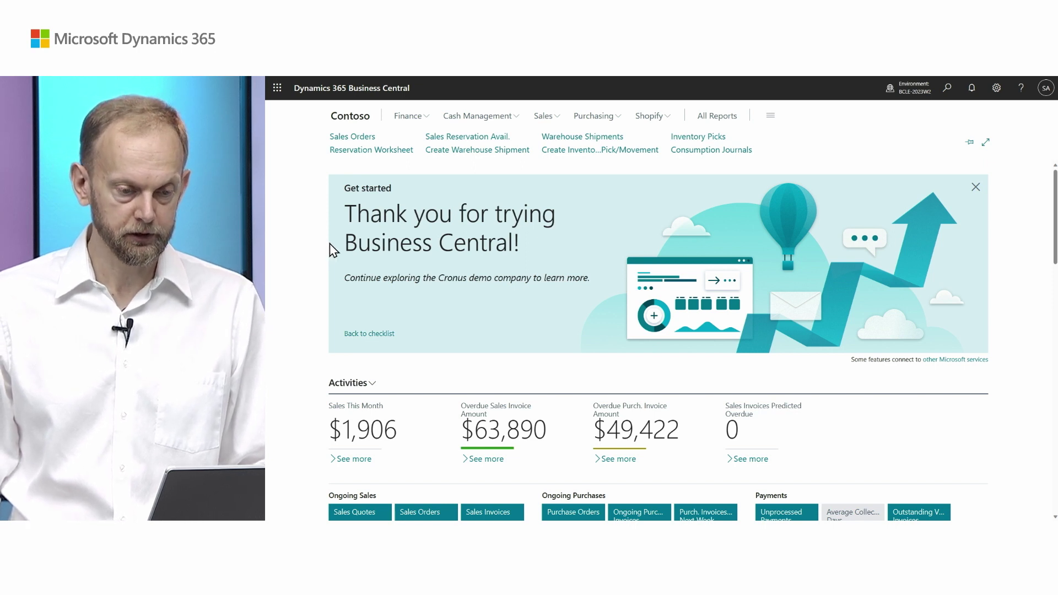
{"action": "left_click", "coordinate": [457, 138]}
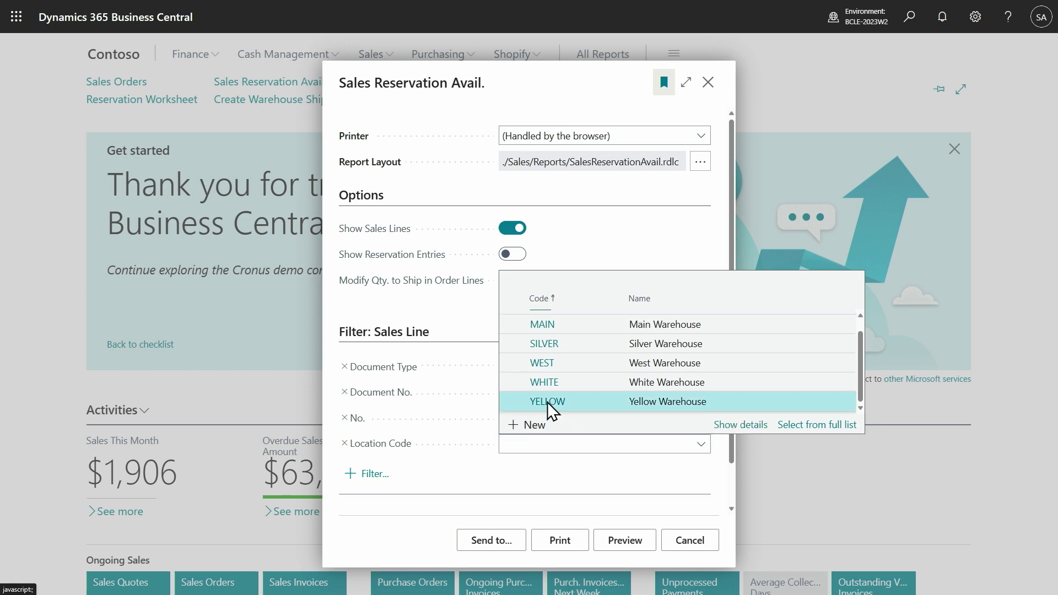
{"action": "left_click", "coordinate": [550, 404]}
{"action": "left_click", "coordinate": [614, 540]}
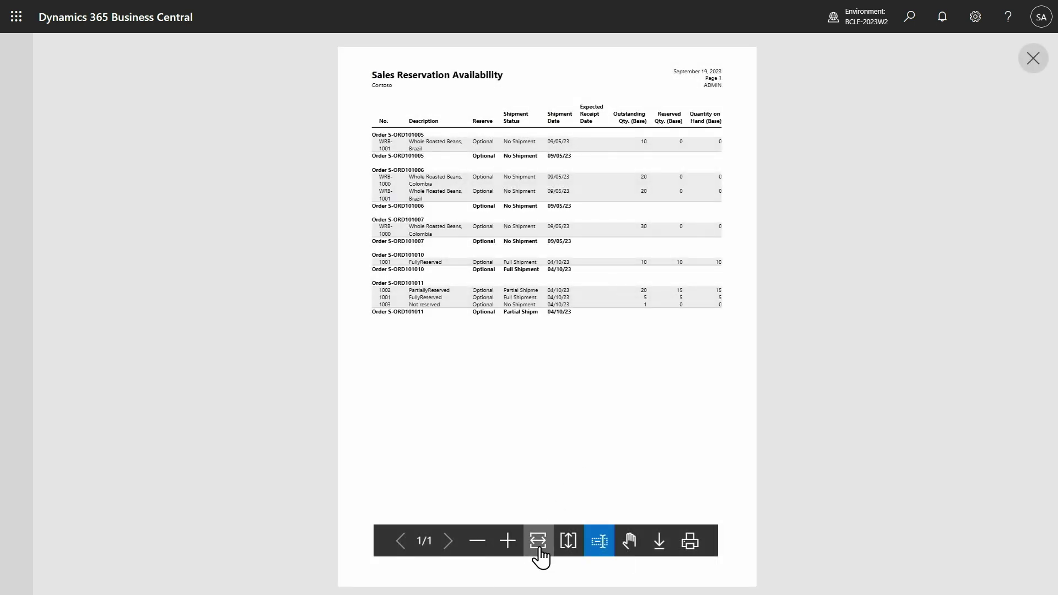
{"action": "left_click", "coordinate": [539, 545]}
{"action": "scroll", "coordinate": [546, 402], "scroll_direction": "down", "scroll_amount": 10}
{"action": "scroll", "coordinate": [555, 354], "scroll_direction": "up", "scroll_amount": 5}
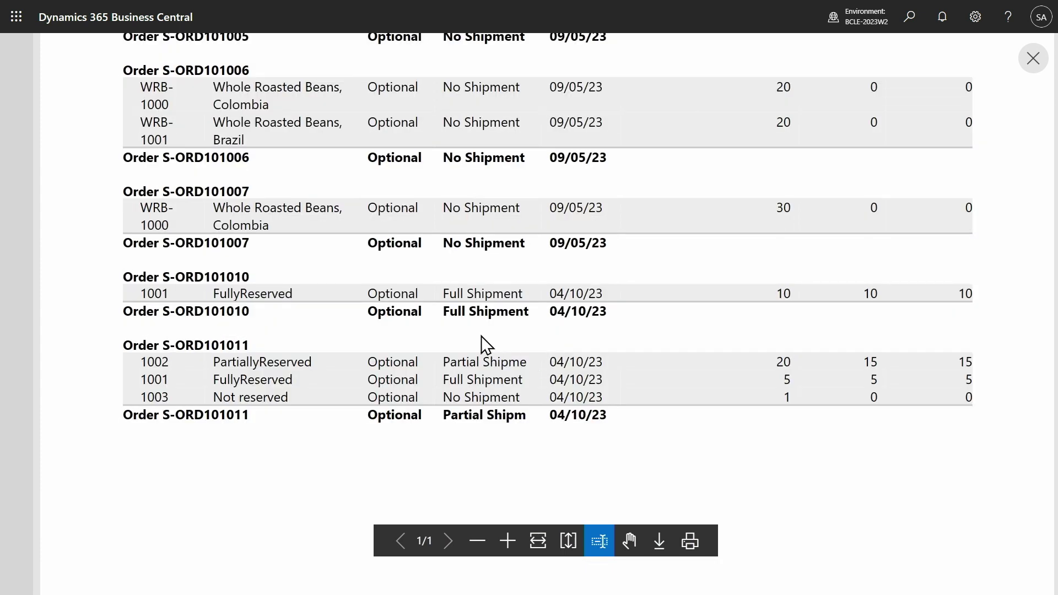
{"action": "left_click_drag", "start_coordinate": [152, 296], "coordinate": [149, 292]}
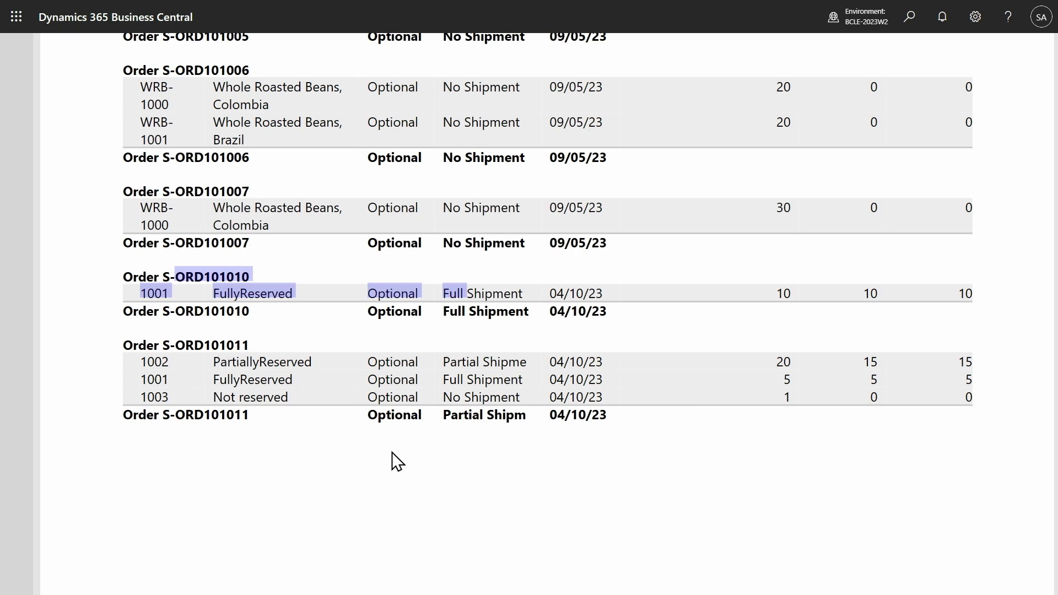
{"action": "left_click", "coordinate": [671, 479]}
{"action": "mouse_move", "coordinate": [529, 330]}
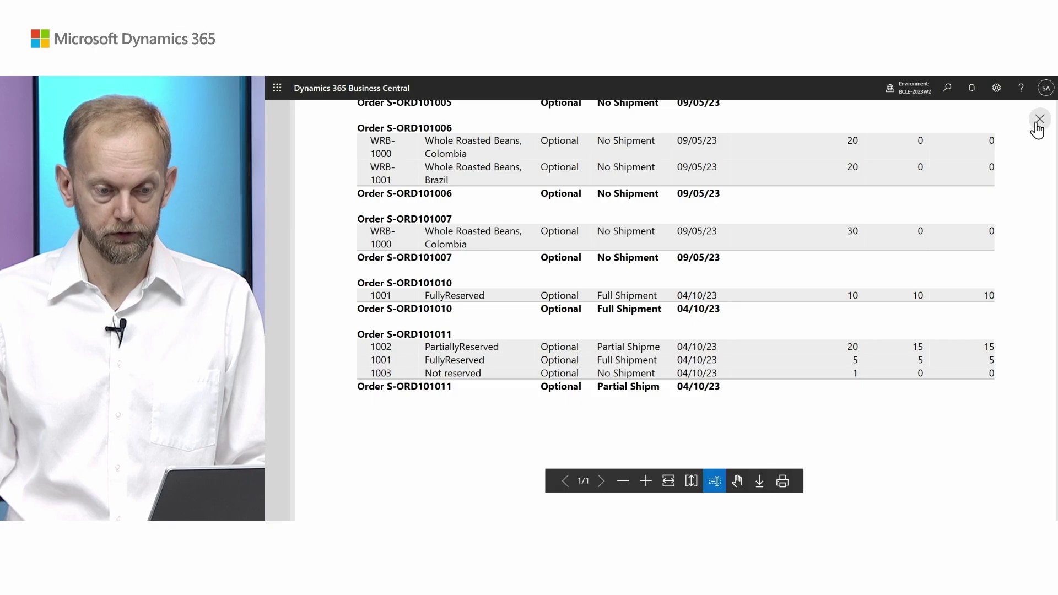
{"action": "left_click", "coordinate": [1037, 119]}
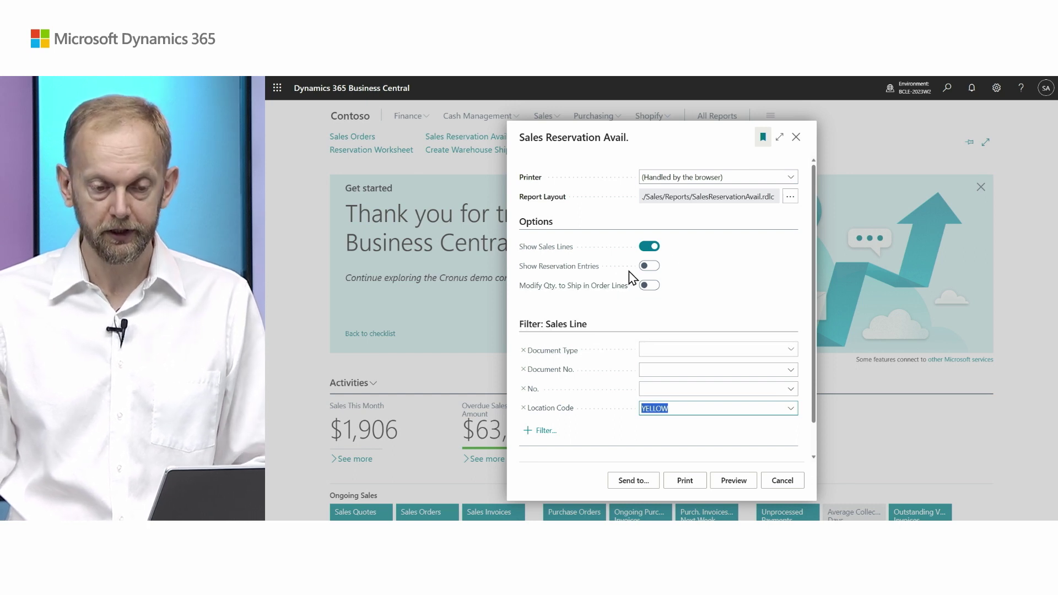
{"action": "left_click", "coordinate": [796, 138]}
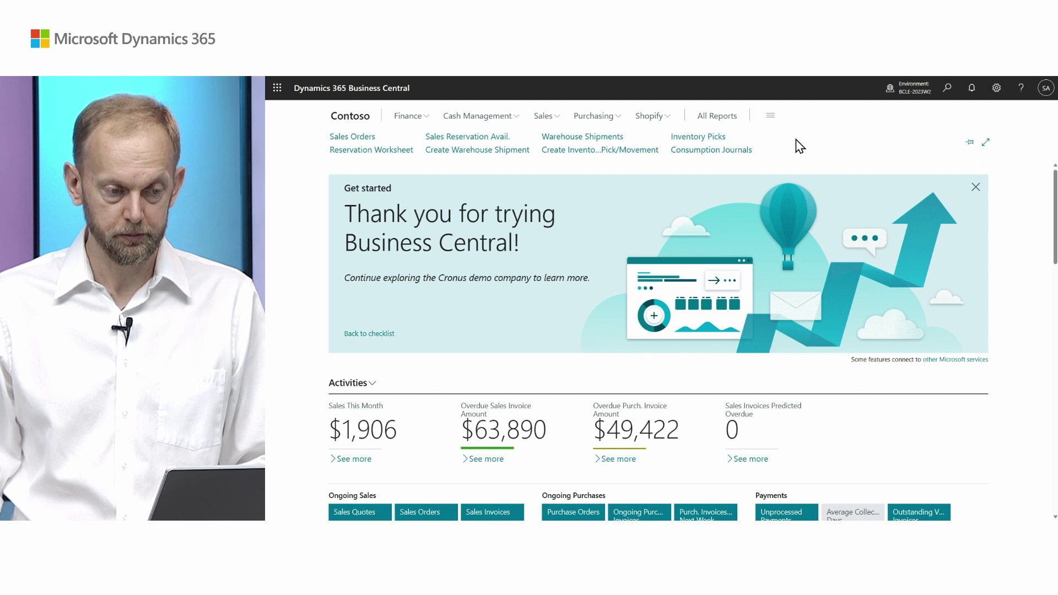
{"action": "left_click", "coordinate": [465, 150]}
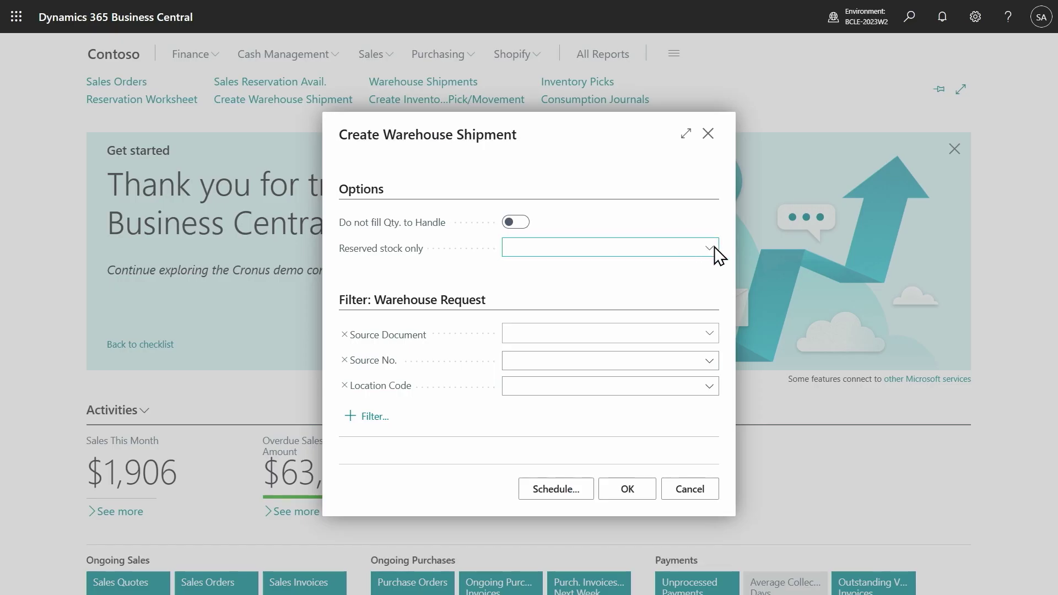
Create warehouse shipments for fully reserved stock at location YELLOW
{"action": "left_click", "coordinate": [799, 261]}
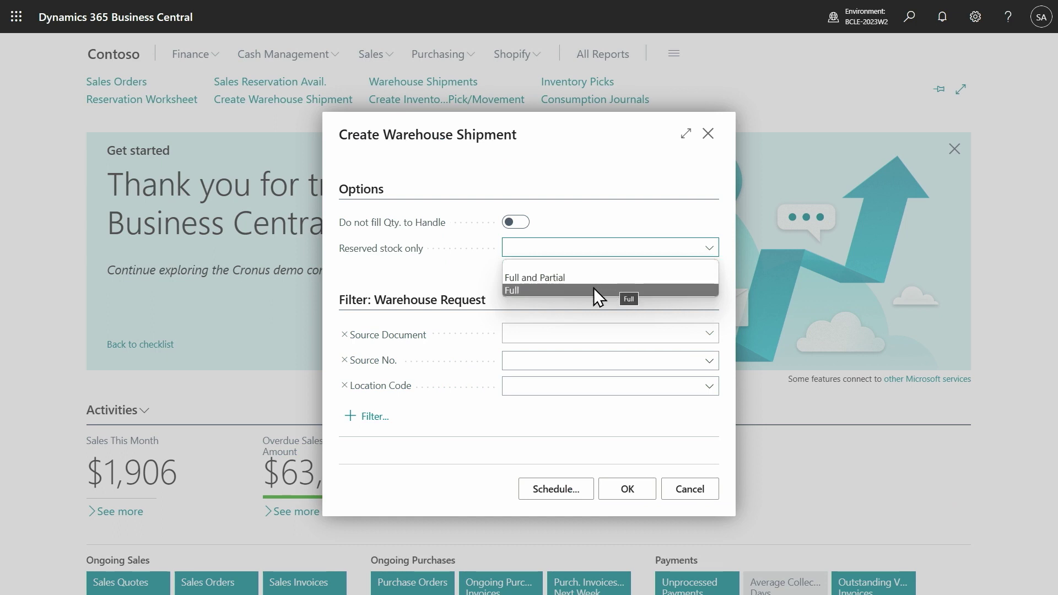
{"action": "left_click", "coordinate": [513, 290]}
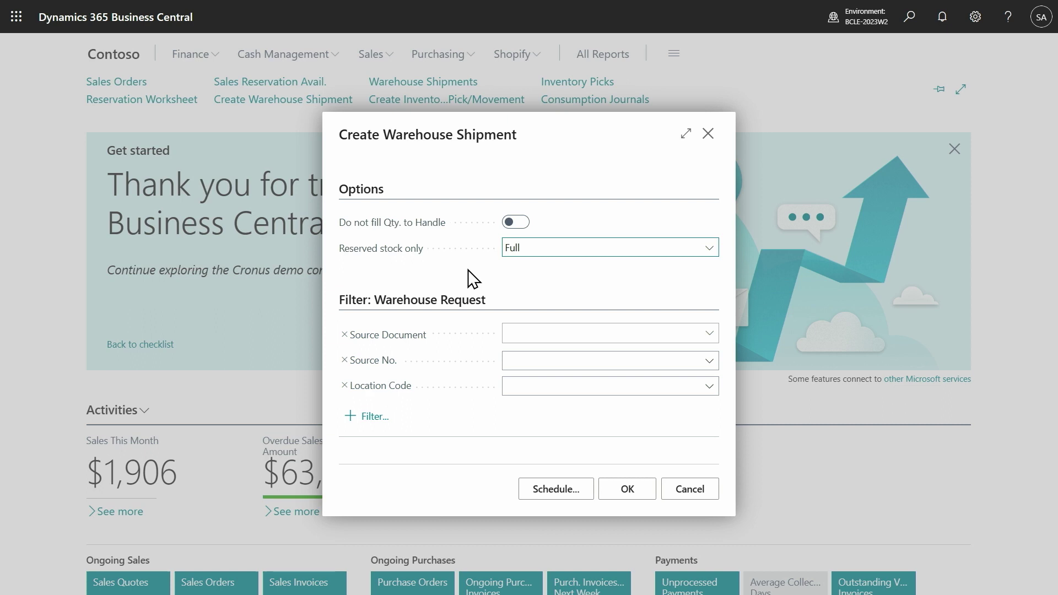
{"action": "left_click", "coordinate": [709, 387]}
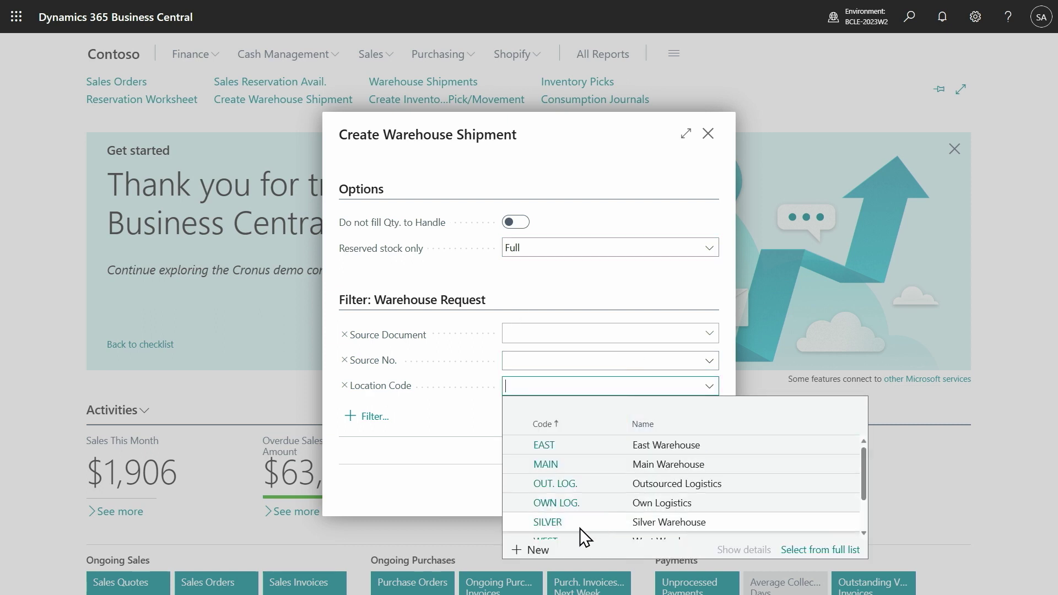
{"action": "scroll", "coordinate": [562, 523], "scroll_direction": "down", "scroll_amount": 2}
{"action": "left_click", "coordinate": [561, 526]}
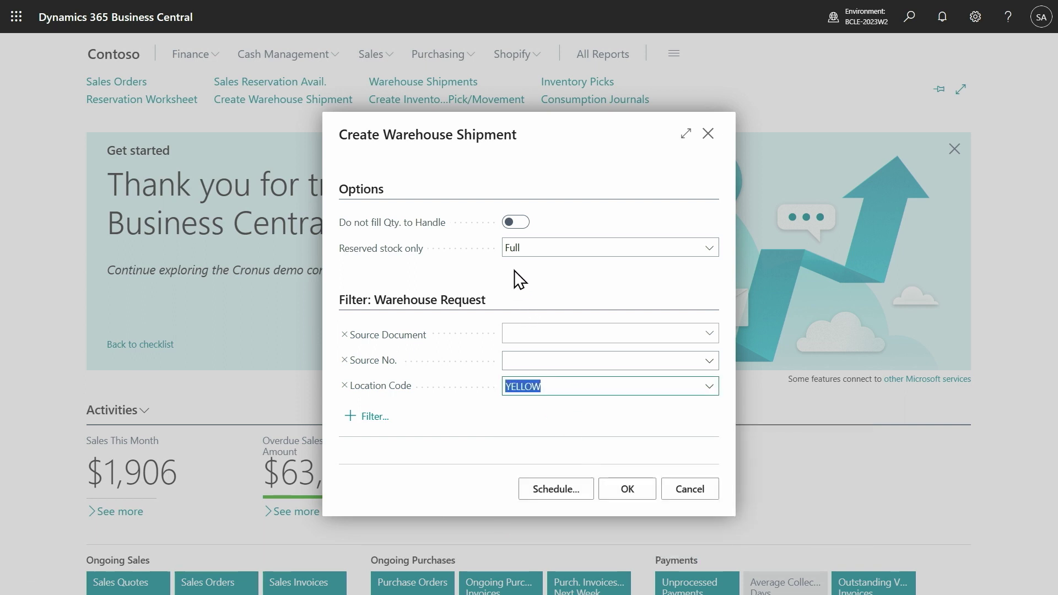
{"action": "left_click", "coordinate": [628, 490]}
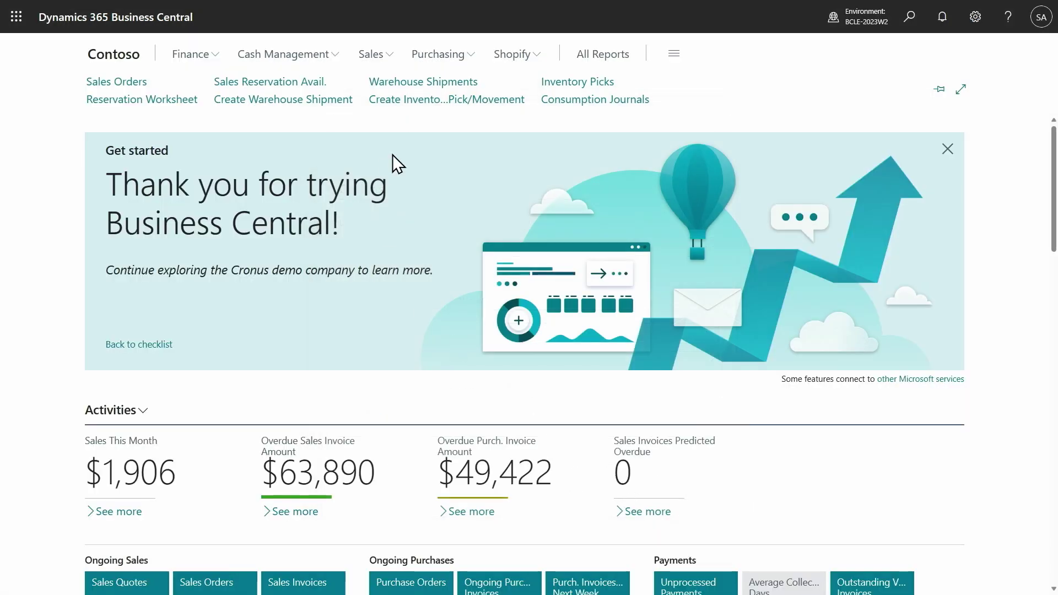
Review warehouse shipments SH000001 and SH000002, then go back to the shipments list
{"action": "left_click", "coordinate": [417, 84]}
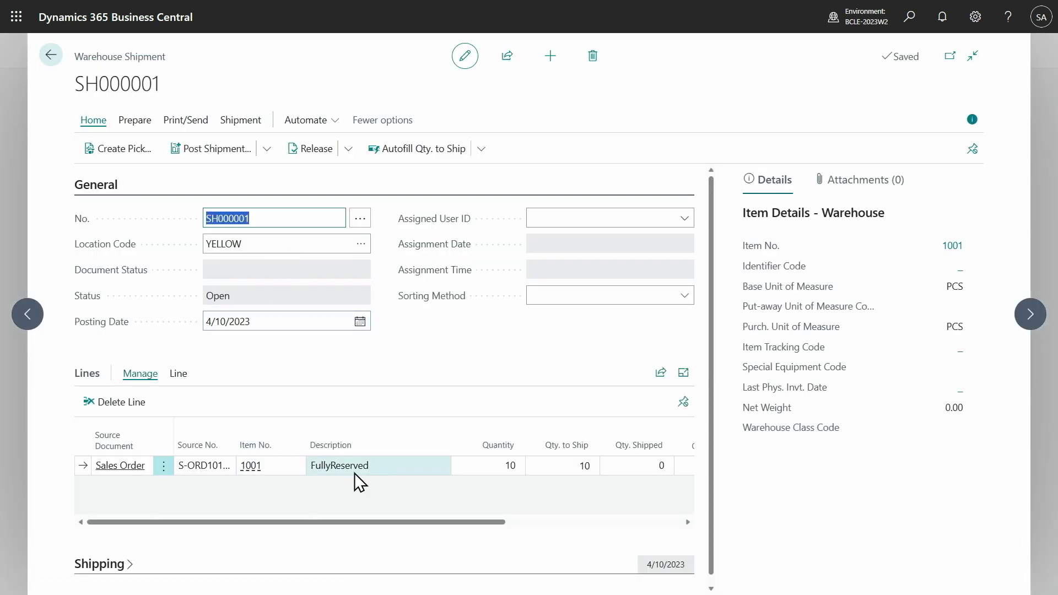
{"action": "left_click", "coordinate": [1023, 326]}
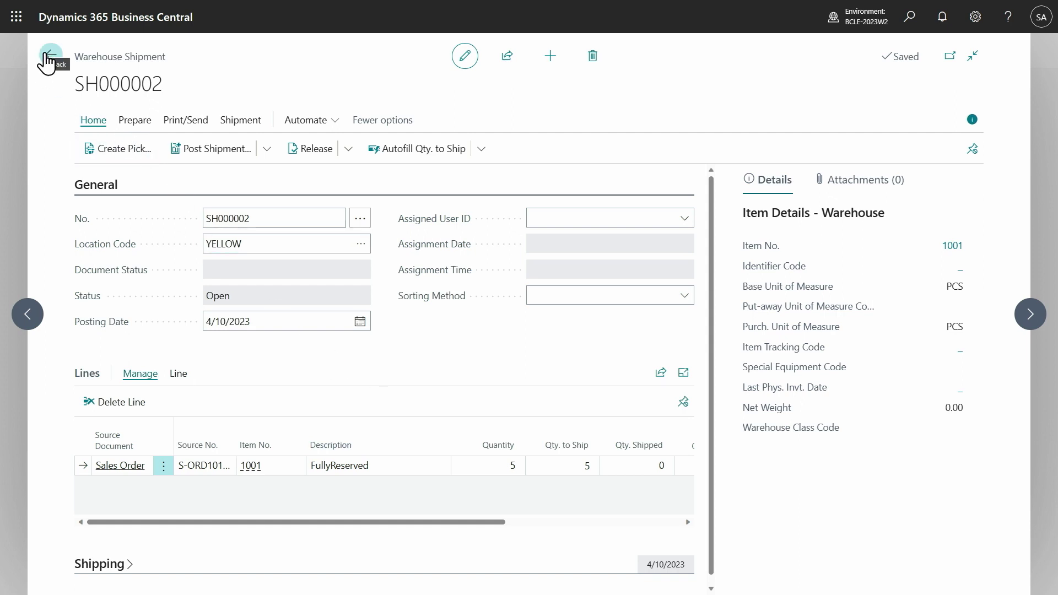
{"action": "left_click", "coordinate": [46, 55]}
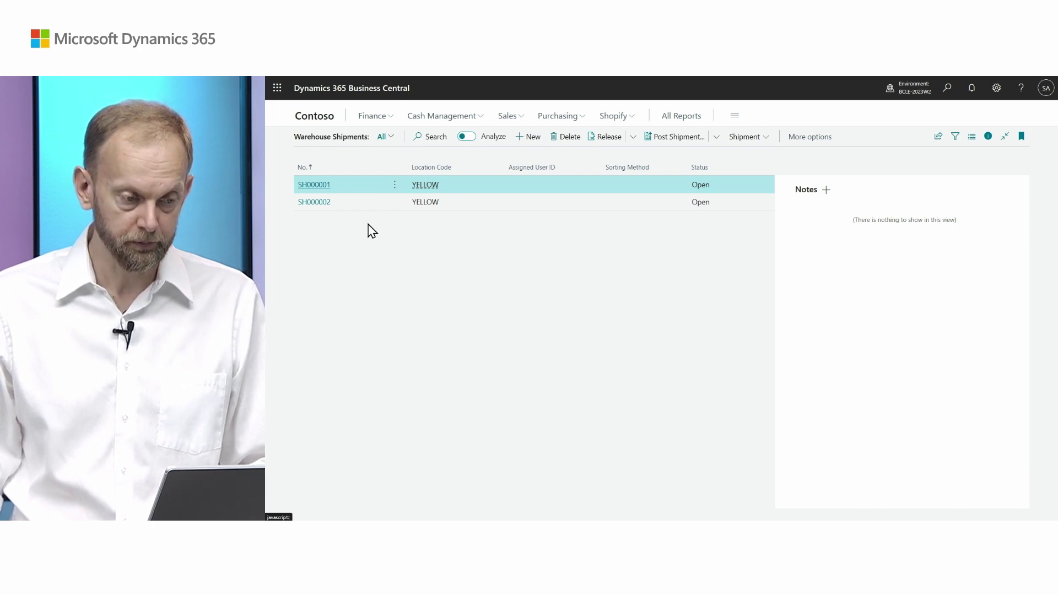
Create inventory picks for location YELLOW from fully and partially reserved stock
{"action": "left_click", "coordinate": [306, 117]}
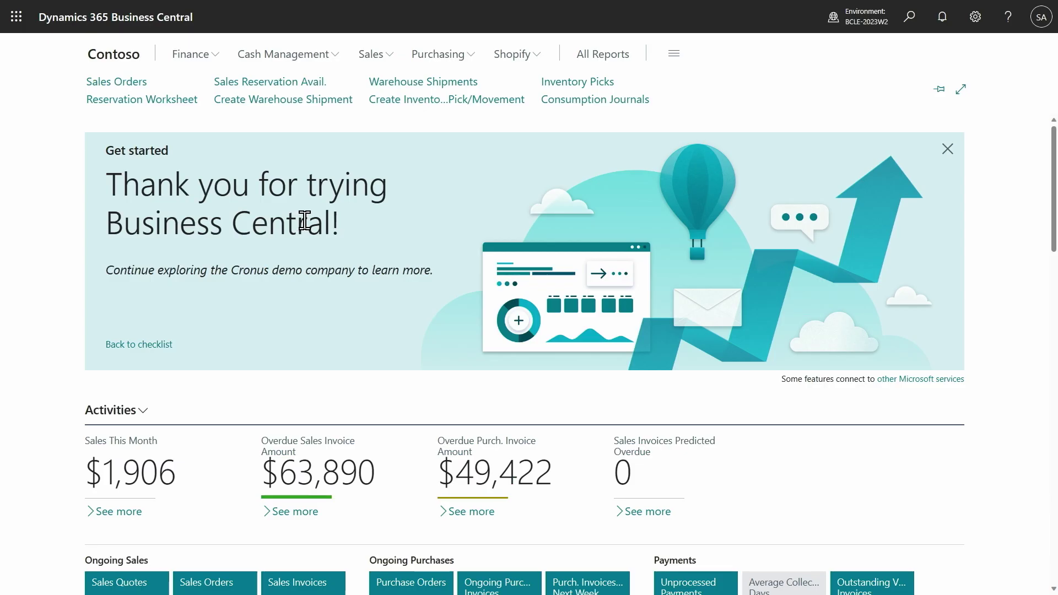
{"action": "left_click", "coordinate": [445, 103]}
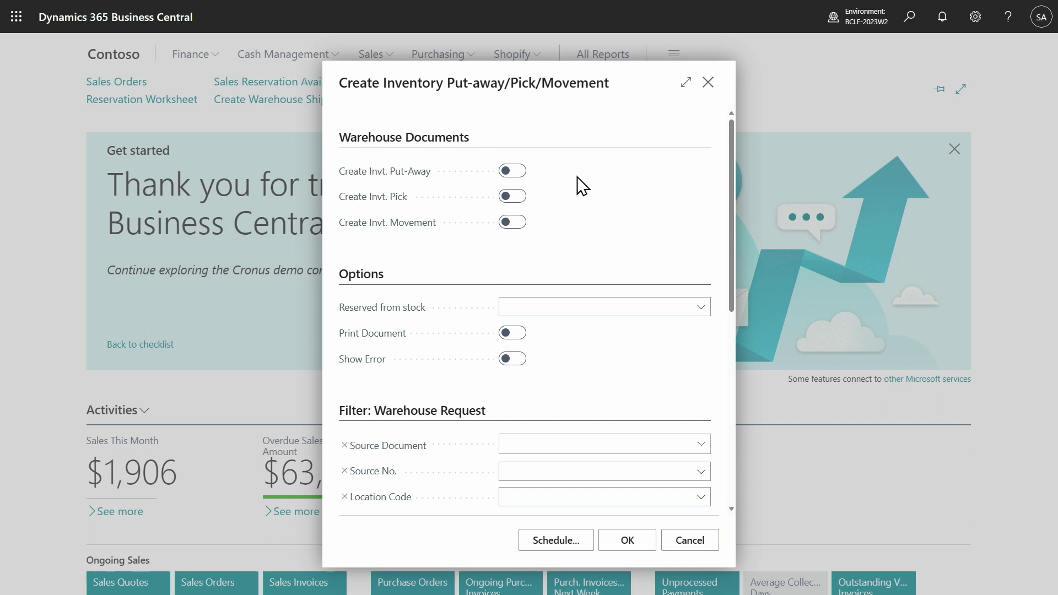
{"action": "left_click", "coordinate": [513, 197]}
{"action": "left_click", "coordinate": [696, 310]}
{"action": "left_click", "coordinate": [547, 334]}
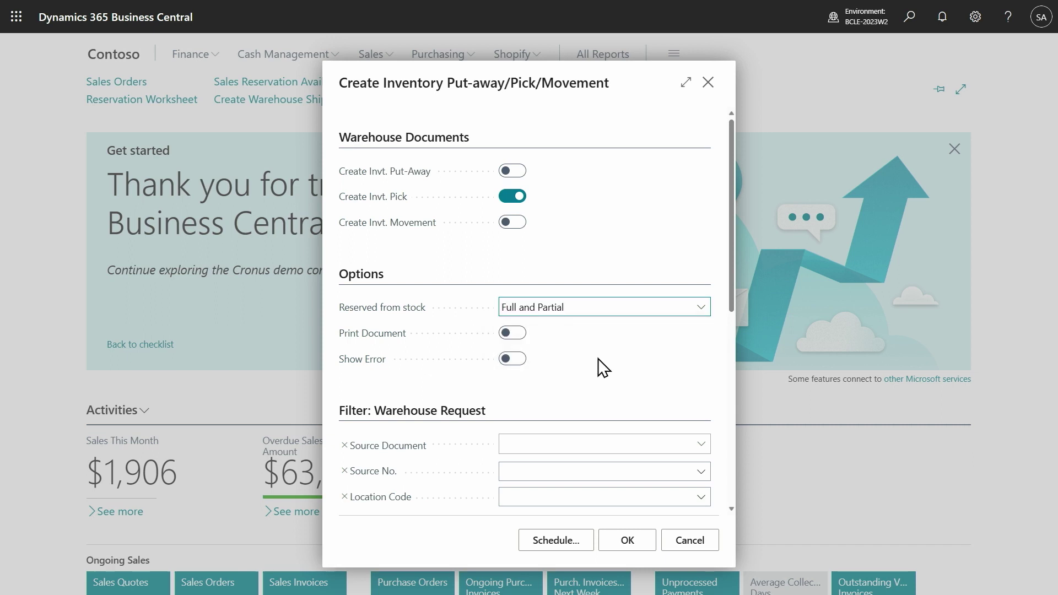
{"action": "scroll", "coordinate": [542, 375], "scroll_direction": "down", "scroll_amount": 3}
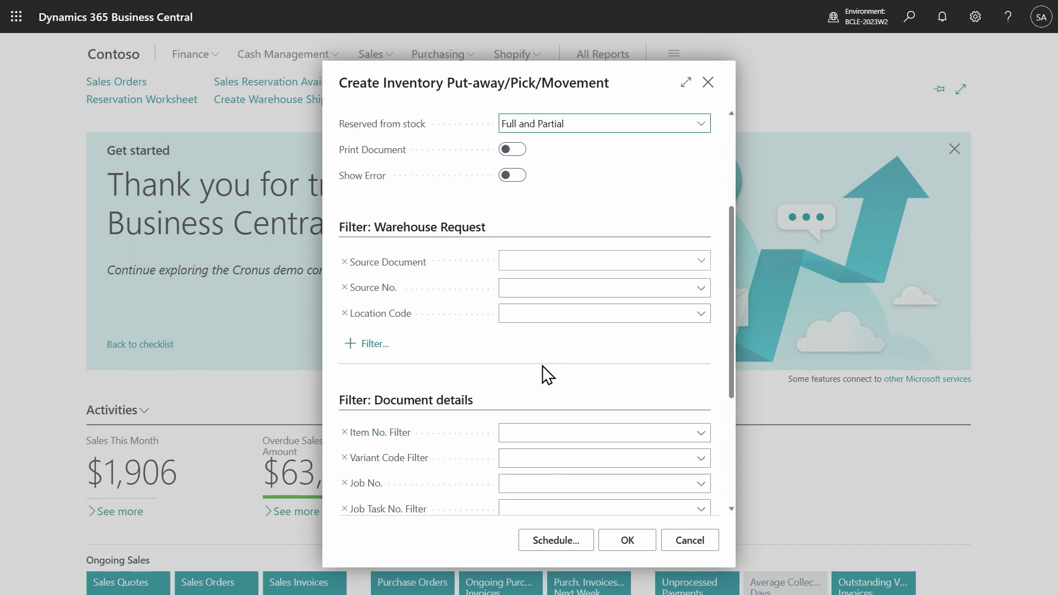
{"action": "left_click", "coordinate": [700, 314]}
{"action": "scroll", "coordinate": [573, 436], "scroll_direction": "down", "scroll_amount": 2}
{"action": "left_click", "coordinate": [554, 455]}
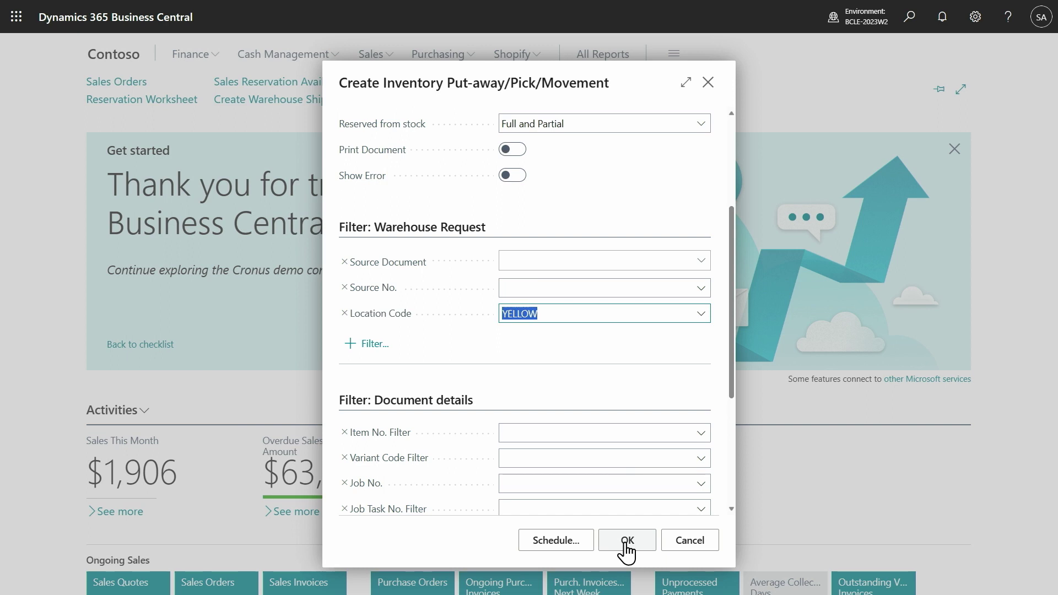
{"action": "left_click", "coordinate": [627, 541]}
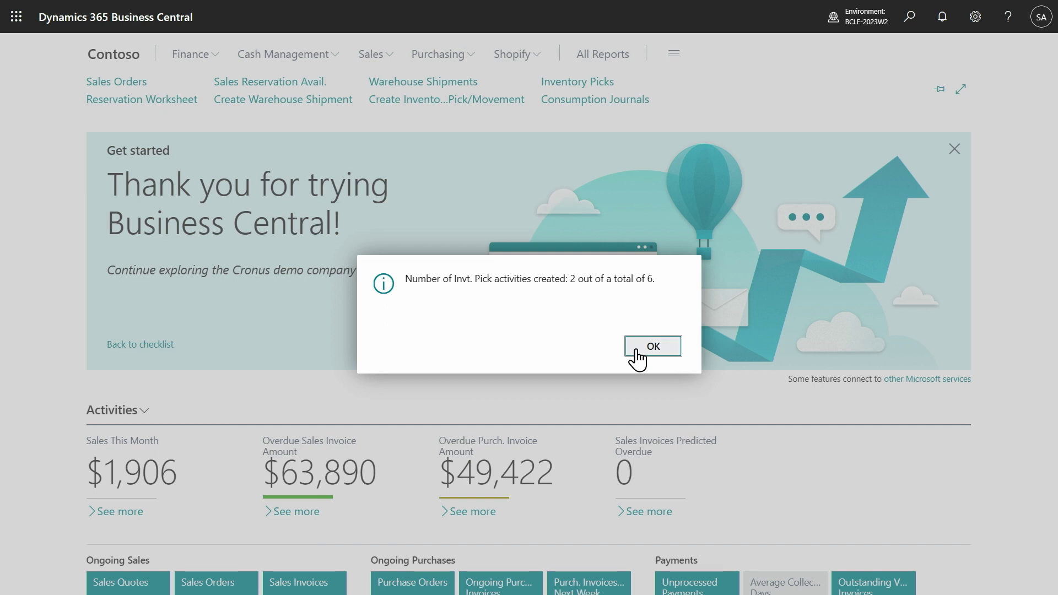
Dismiss the picks-created message and browse inventory picks IPI000001 and IPI000002
{"action": "left_click", "coordinate": [637, 348]}
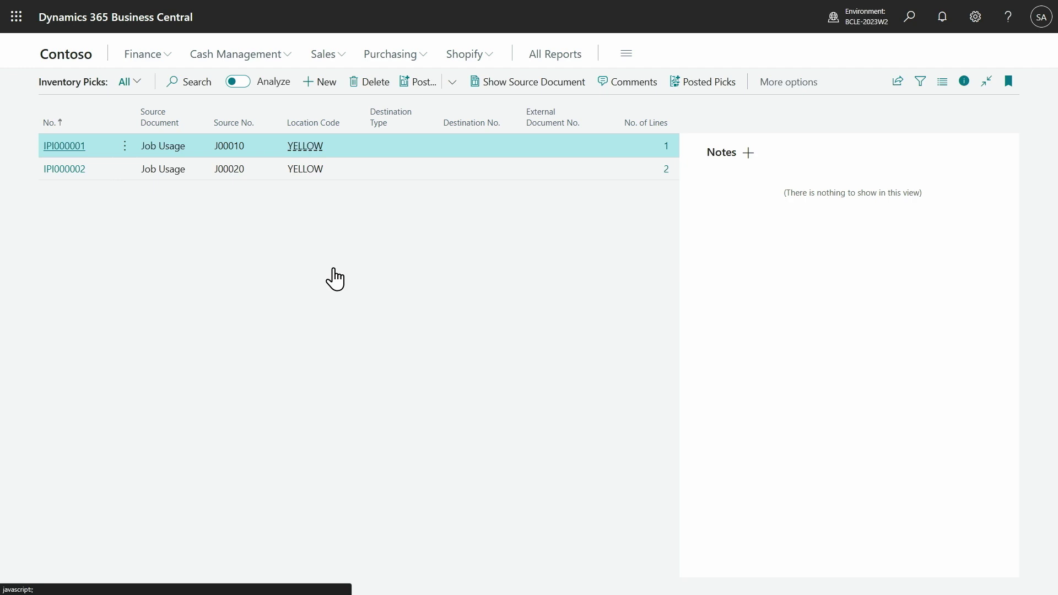
{"action": "key", "text": "Return"}
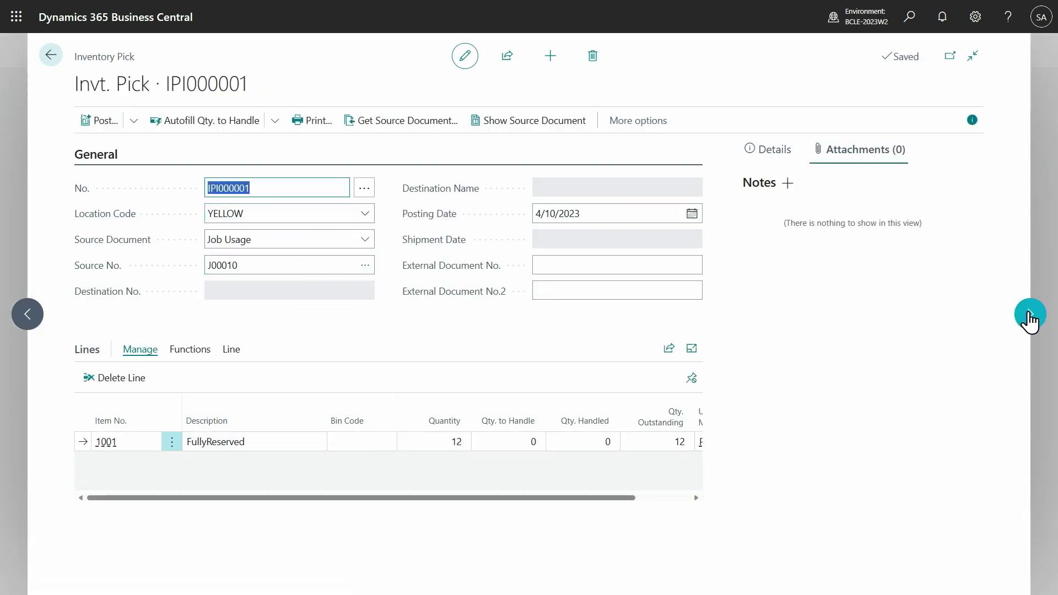
{"action": "left_click", "coordinate": [1028, 319]}
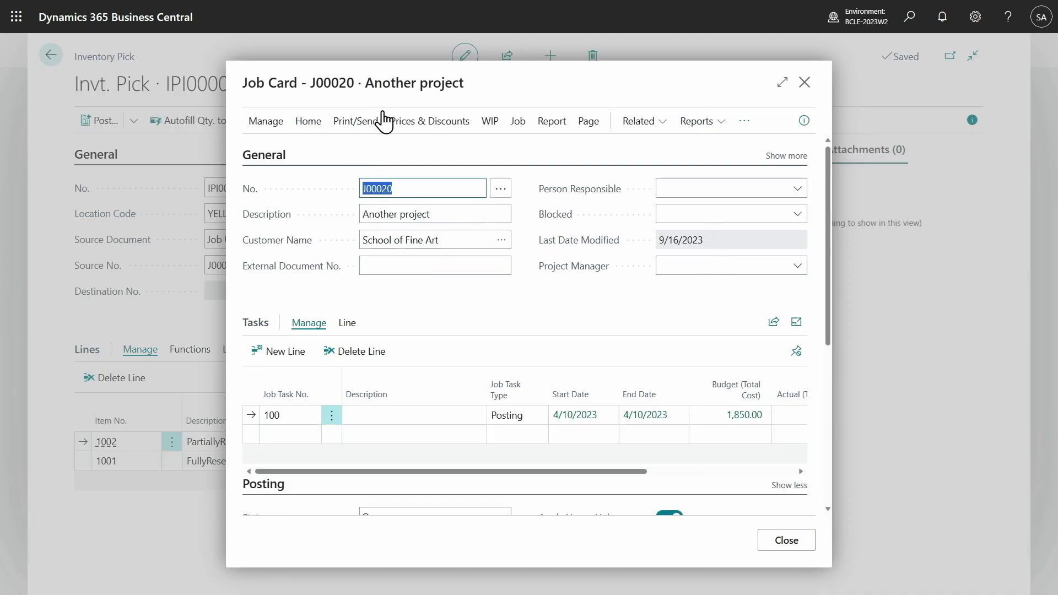
Check the statistics for job J00020, then return to its job card
{"action": "left_click", "coordinate": [518, 126]}
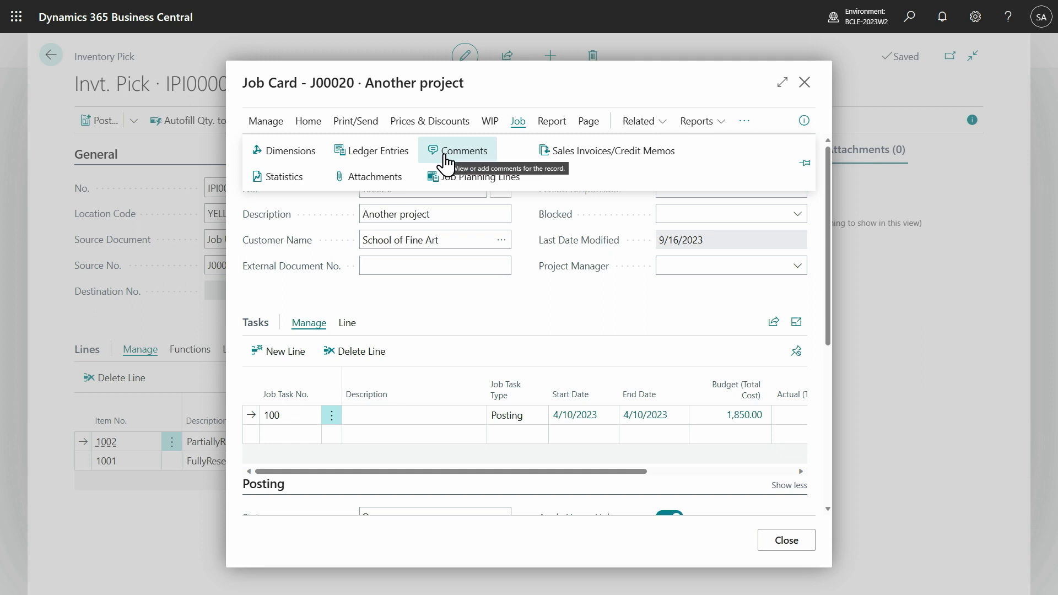
{"action": "left_click", "coordinate": [281, 176]}
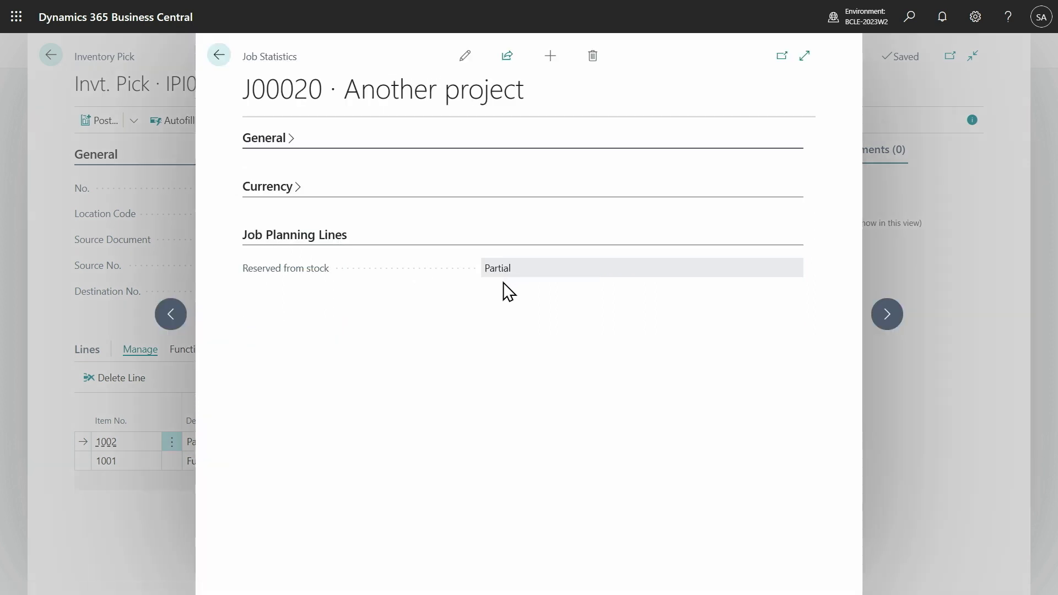
{"action": "left_click", "coordinate": [218, 63]}
{"action": "left_click", "coordinate": [219, 60]}
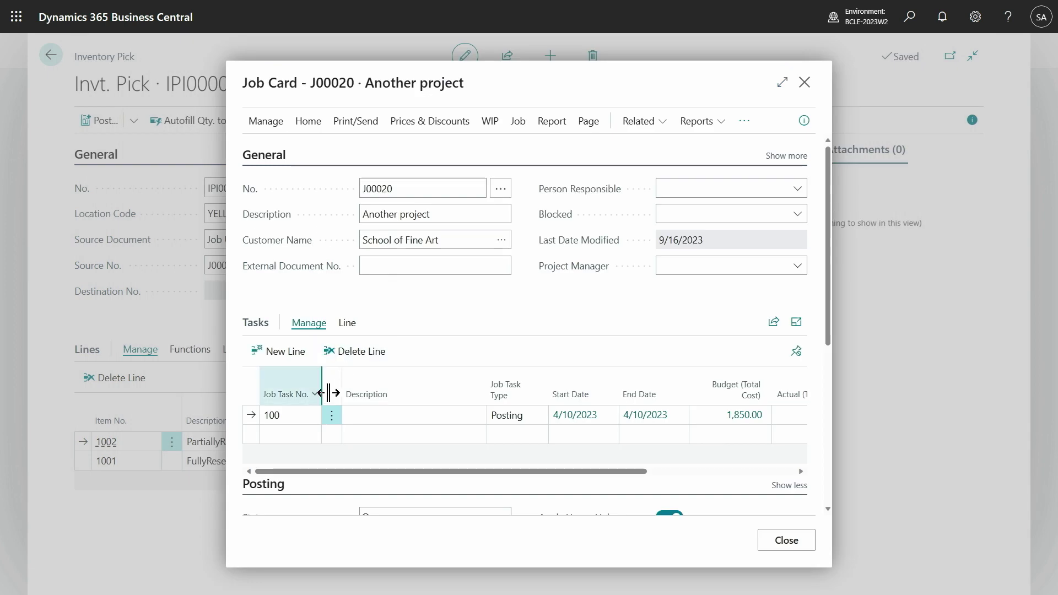
Open the job planning lines for task 100 to check reserved quantities
{"action": "left_click", "coordinate": [331, 415]}
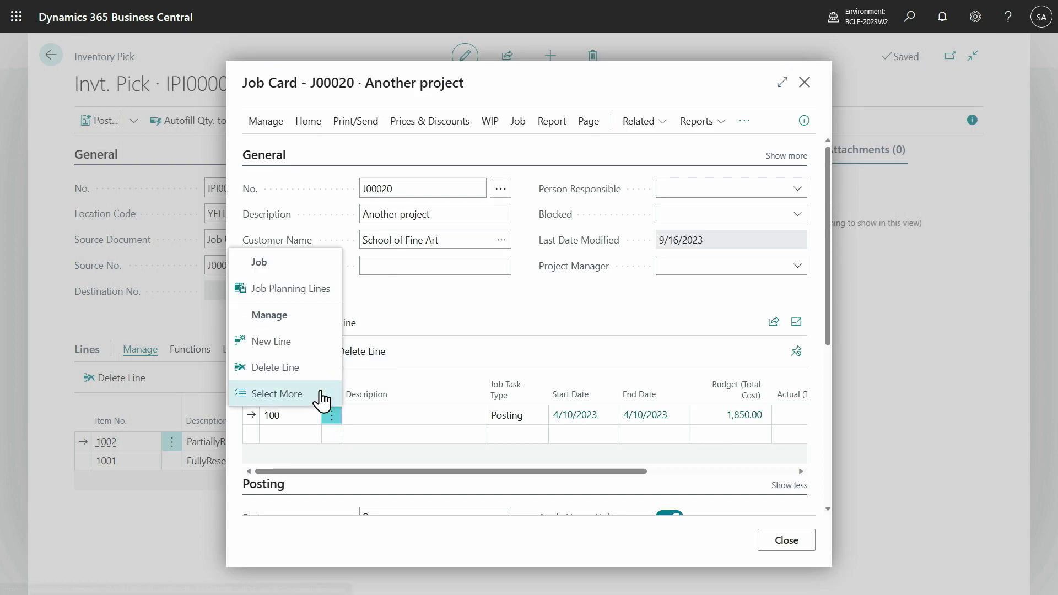
{"action": "left_click", "coordinate": [300, 300]}
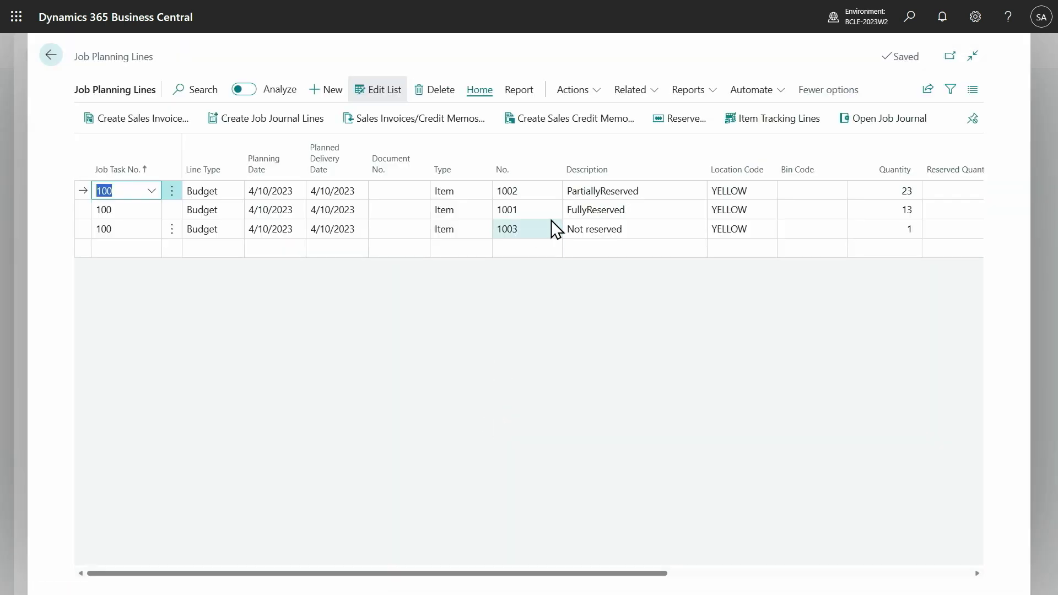
{"action": "left_click_drag", "start_coordinate": [652, 579], "coordinate": [744, 583]}
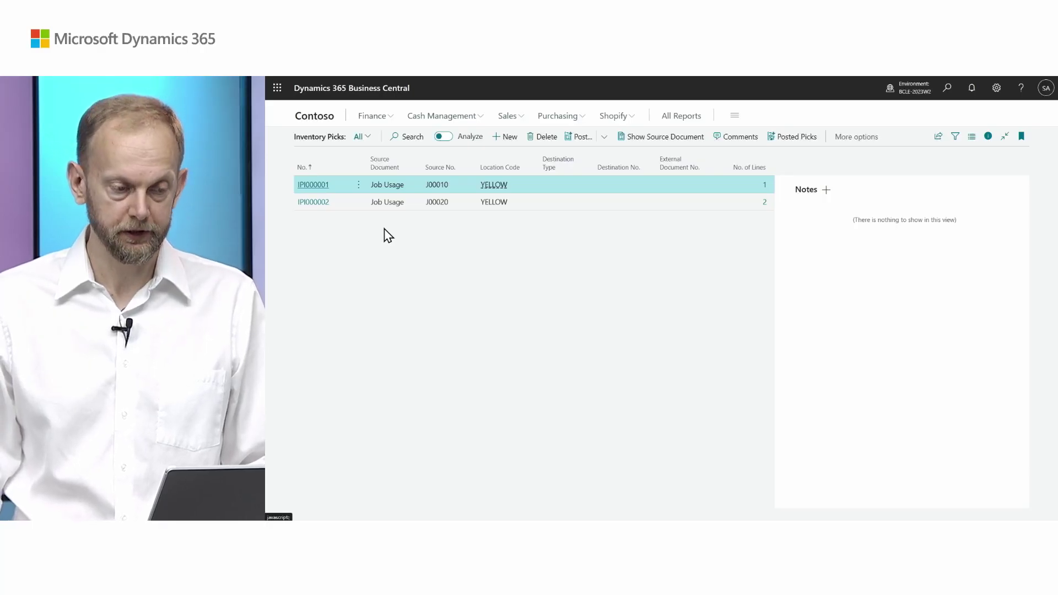
Calculate consumption for fully reserved components, producing lines for orders 101001 and 101002
{"action": "left_click", "coordinate": [309, 117]}
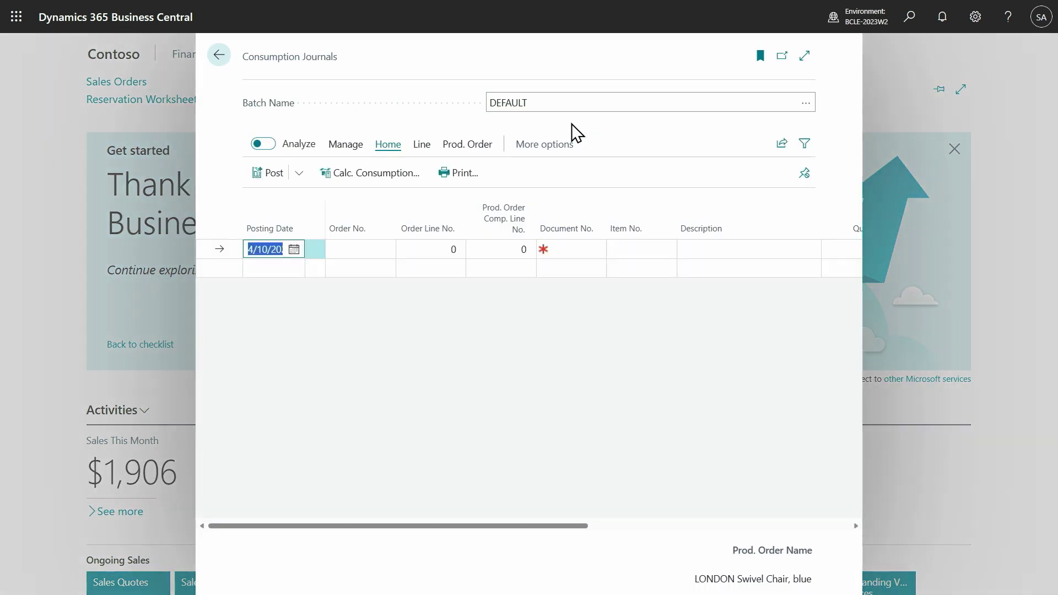
{"action": "left_click", "coordinate": [408, 173]}
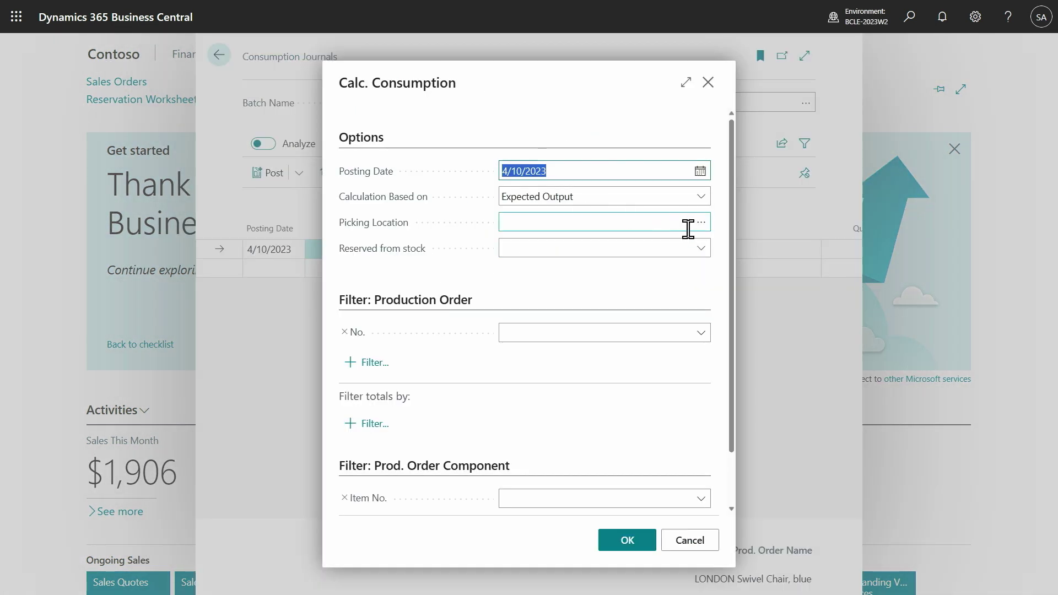
{"action": "left_click", "coordinate": [702, 249]}
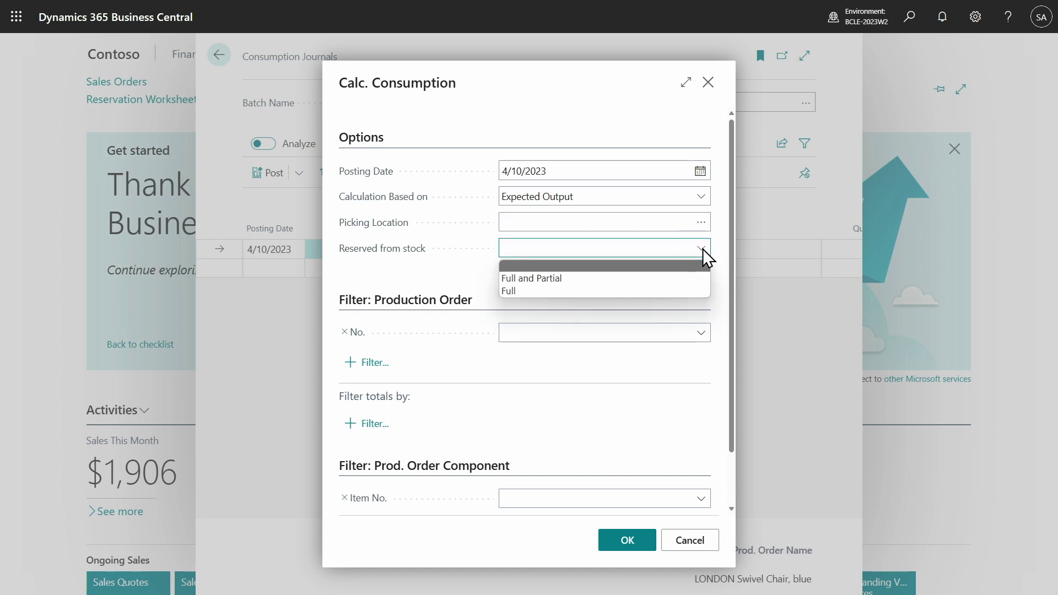
{"action": "left_click", "coordinate": [538, 292]}
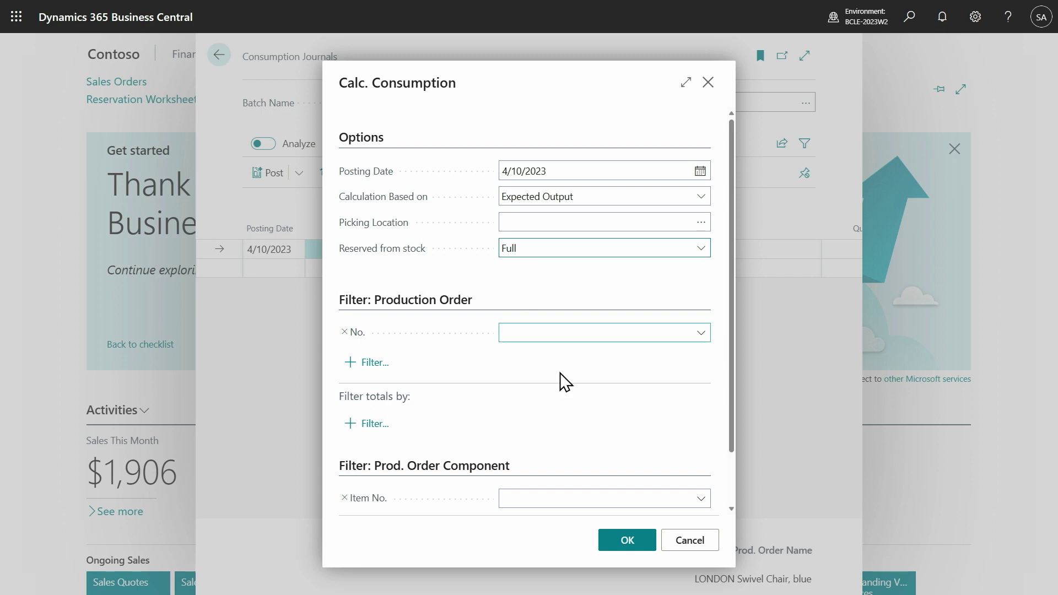
{"action": "left_click", "coordinate": [617, 543]}
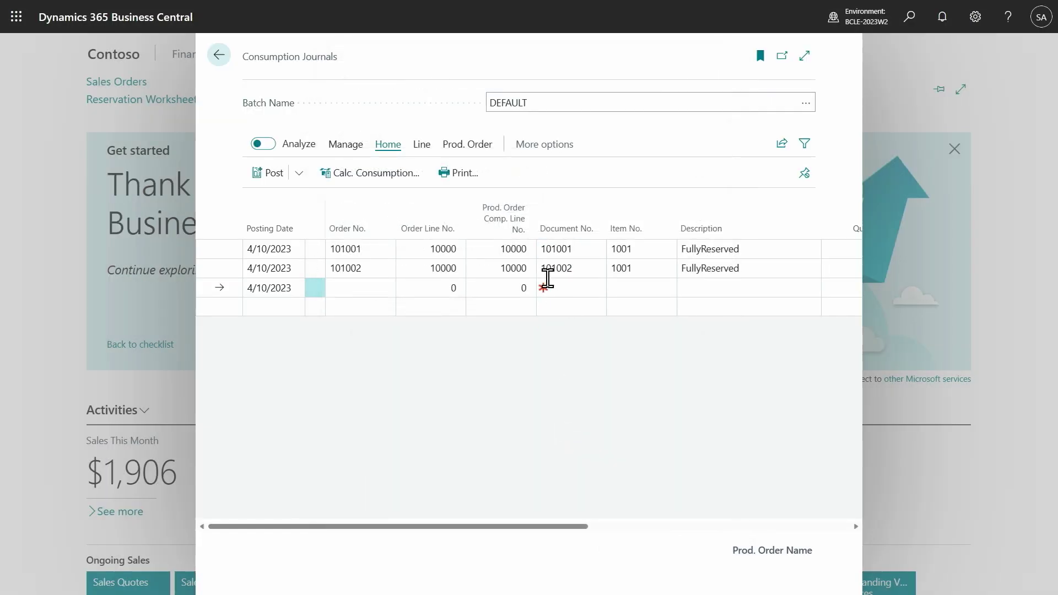
Look up the component lines of order 101002's journal line, then cancel
{"action": "left_click", "coordinate": [562, 270]}
{"action": "left_click", "coordinate": [527, 274]}
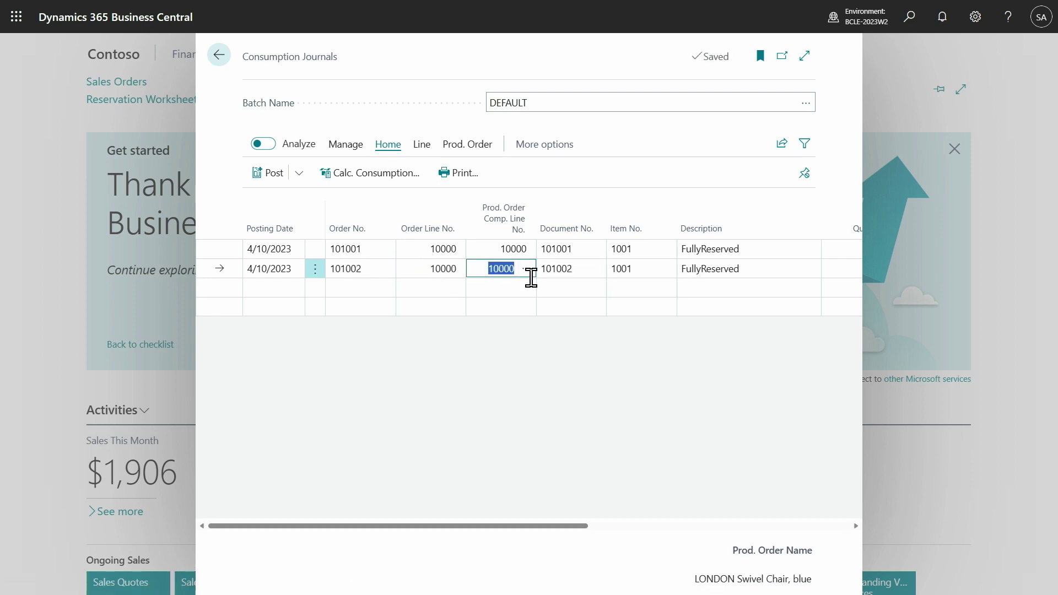
{"action": "left_click", "coordinate": [527, 272]}
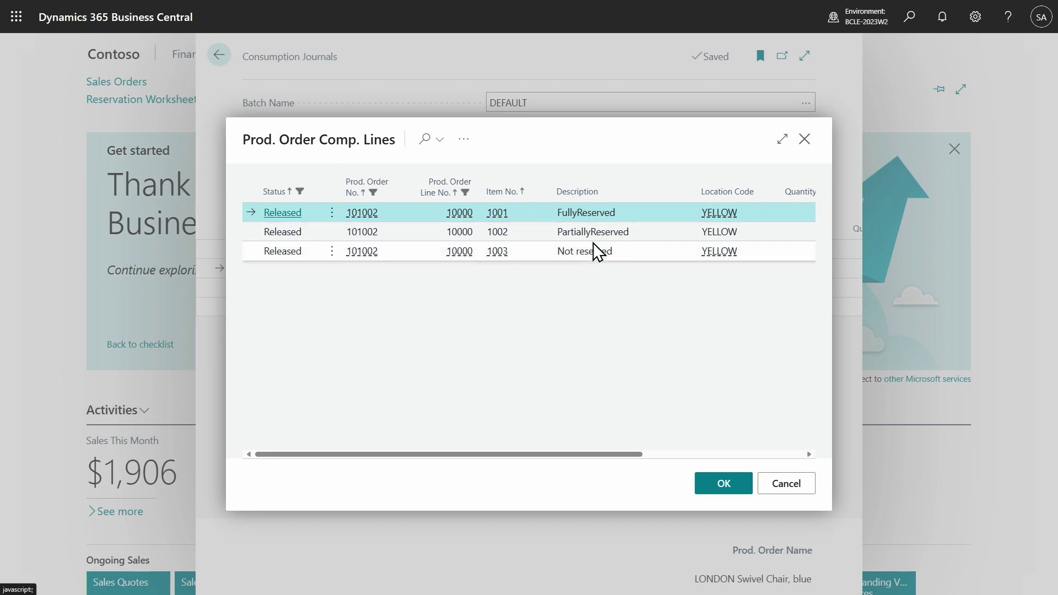
{"action": "left_click", "coordinate": [783, 496]}
Show production orders in full detail from the Order No. lookup
{"action": "left_click", "coordinate": [386, 276]}
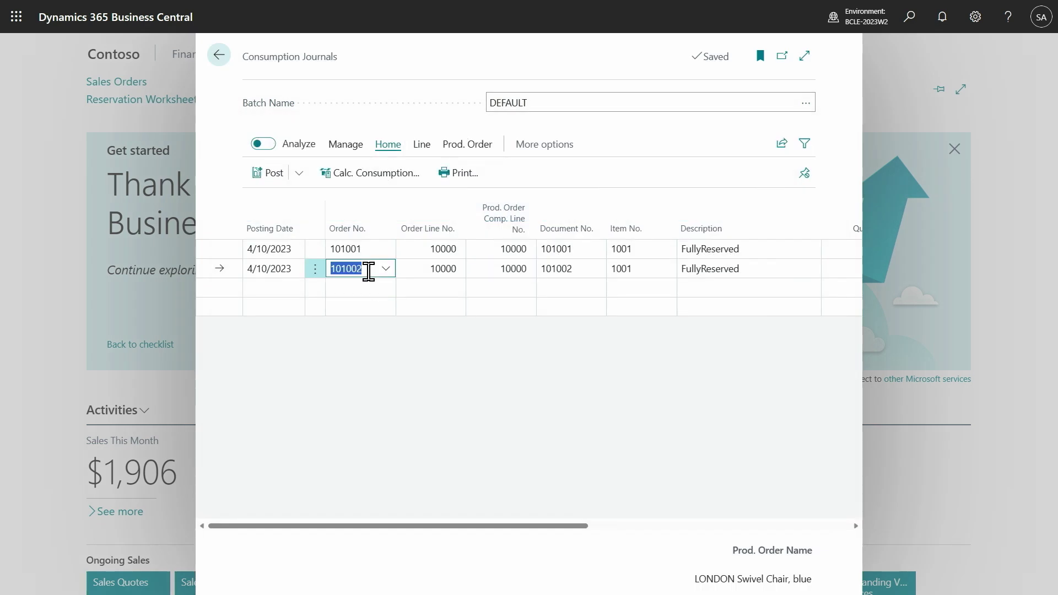
{"action": "left_click", "coordinate": [386, 270]}
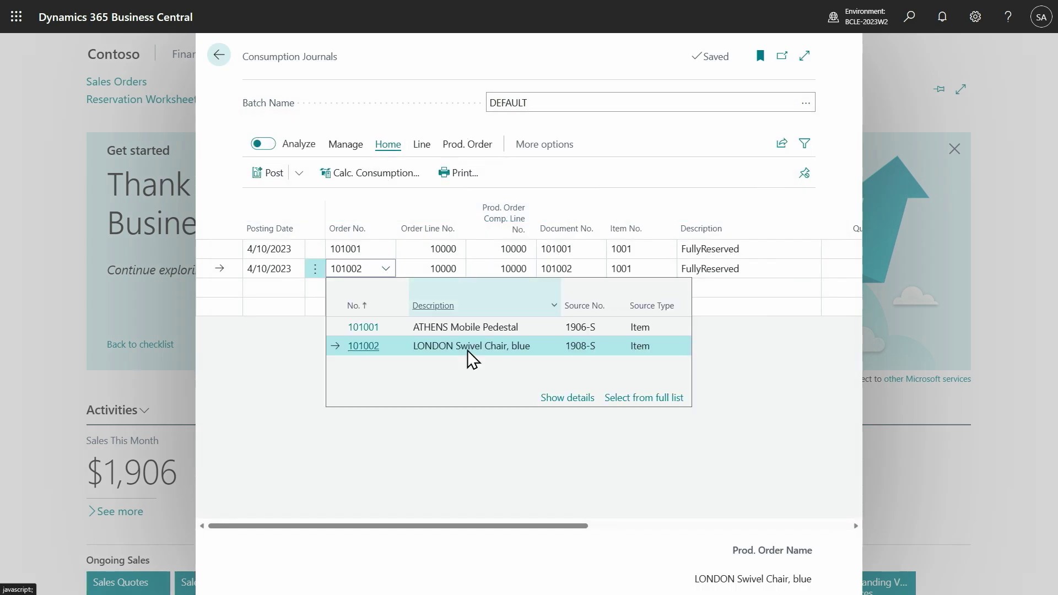
{"action": "left_click", "coordinate": [569, 398]}
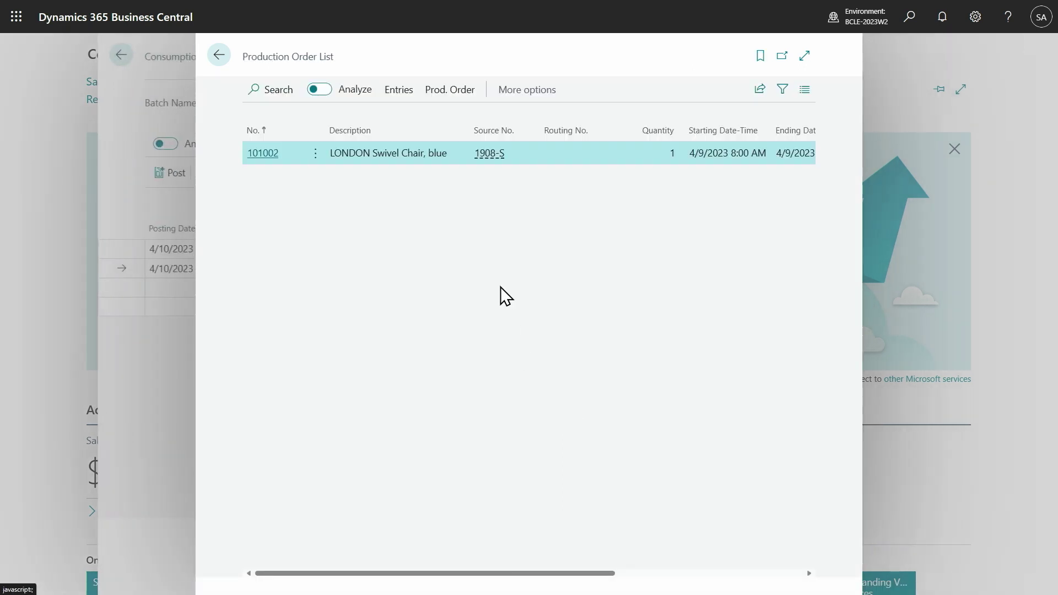
Open production order 101002, check its statistics, and return to the list
{"action": "left_click", "coordinate": [449, 89]}
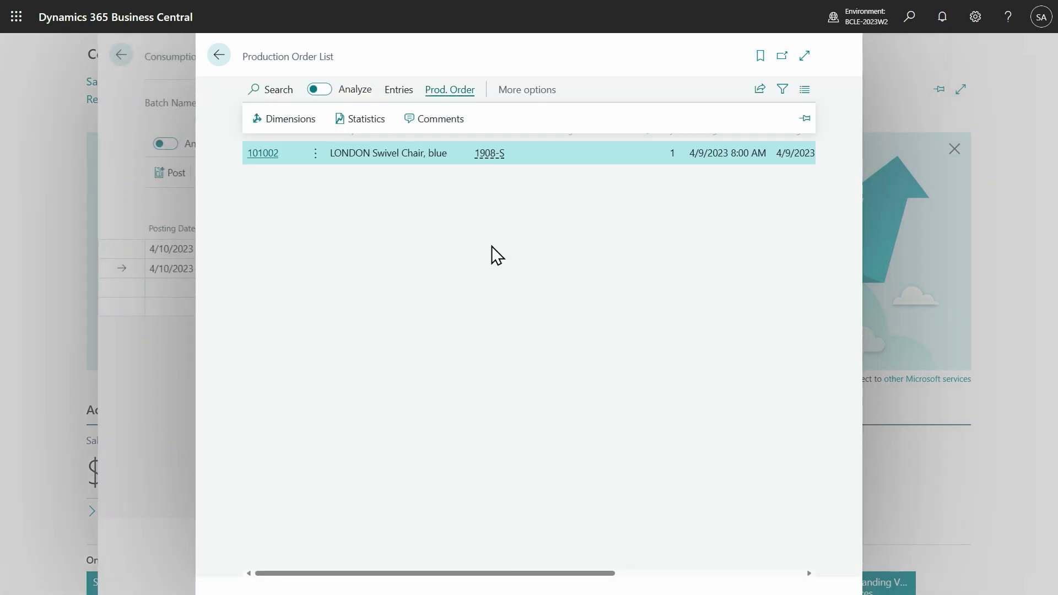
{"action": "left_click_drag", "start_coordinate": [274, 154], "coordinate": [269, 155]}
{"action": "left_click", "coordinate": [268, 153]}
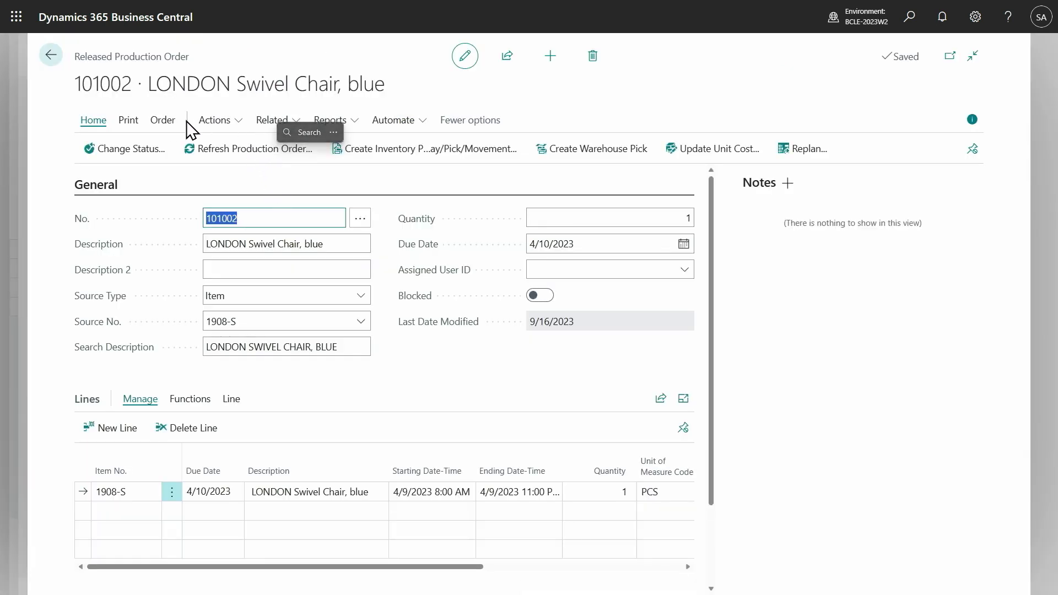
{"action": "left_click", "coordinate": [163, 121]}
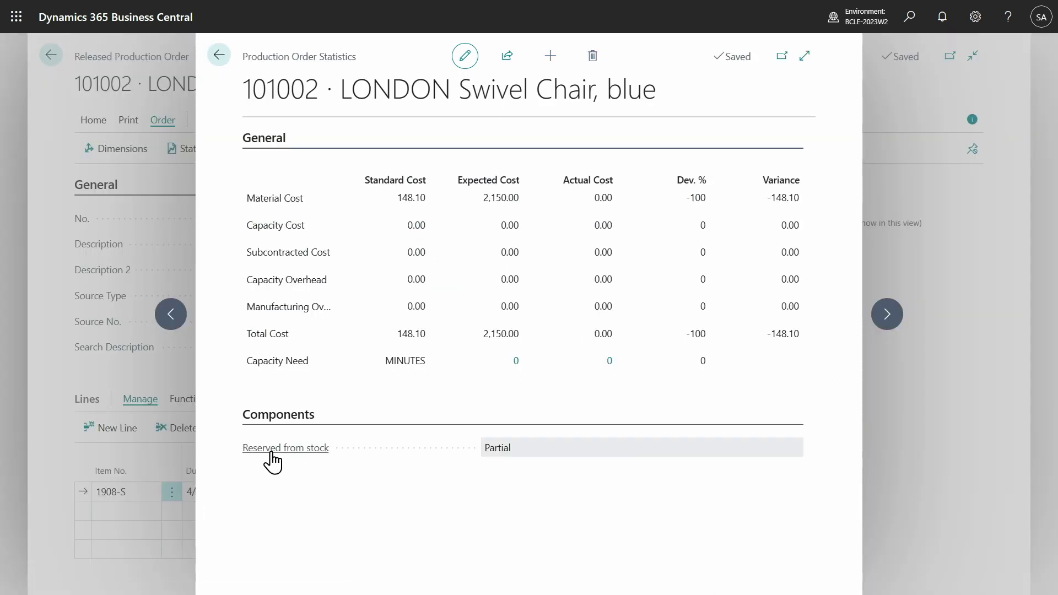
{"action": "left_click", "coordinate": [221, 56]}
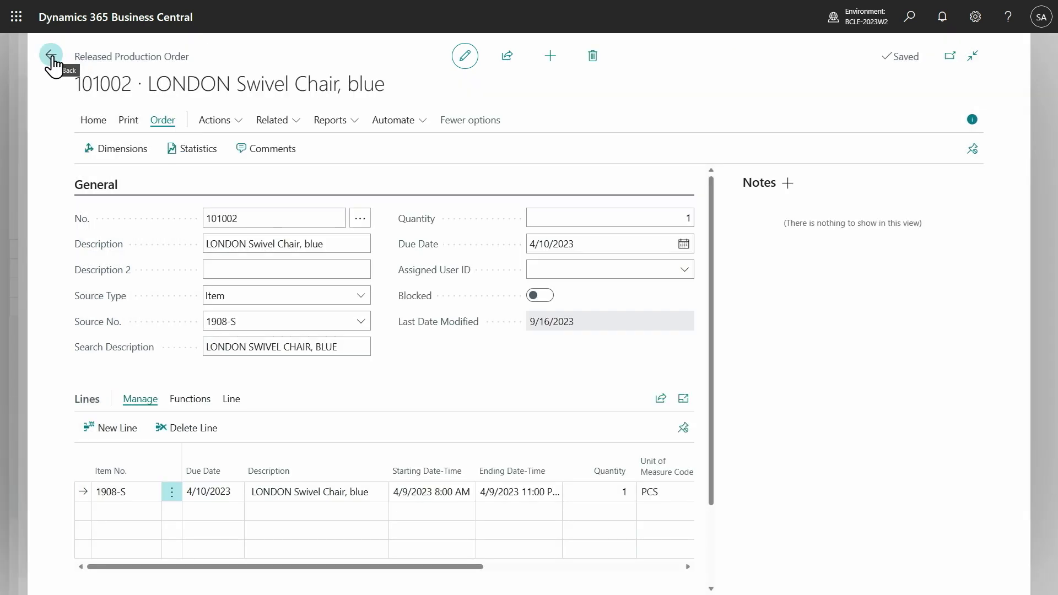
{"action": "left_click", "coordinate": [52, 57]}
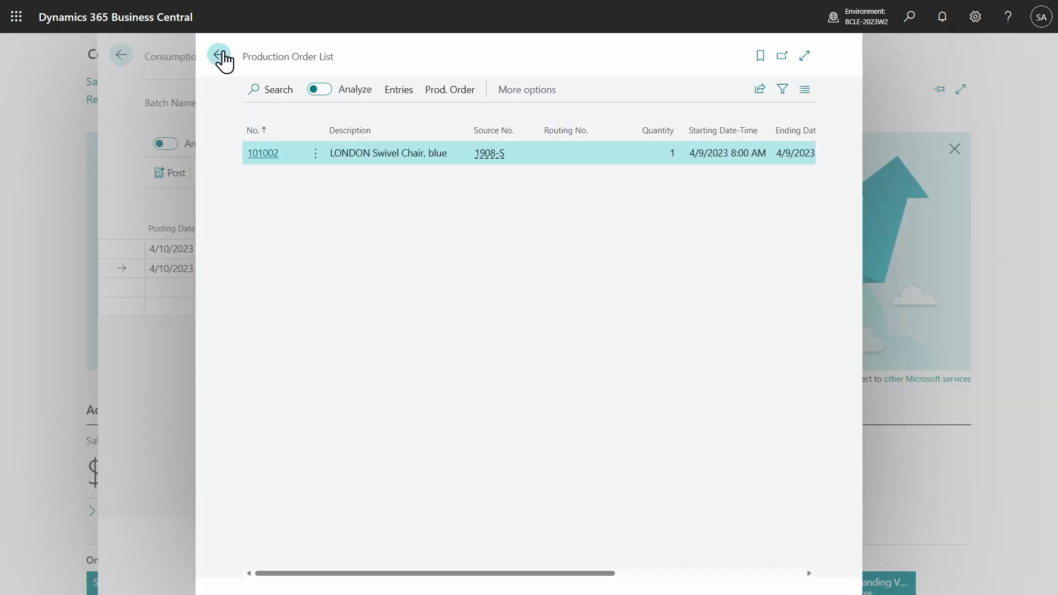